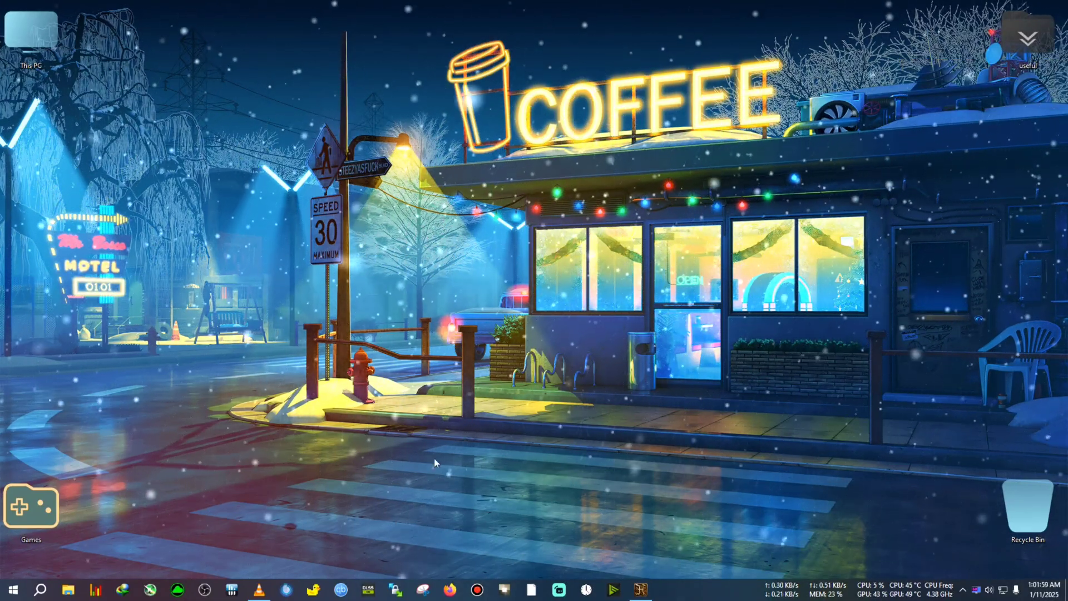
Play the reference gameplay video briefly and pause it at 00:53.
{"action": "left_click", "coordinate": [259, 589]}
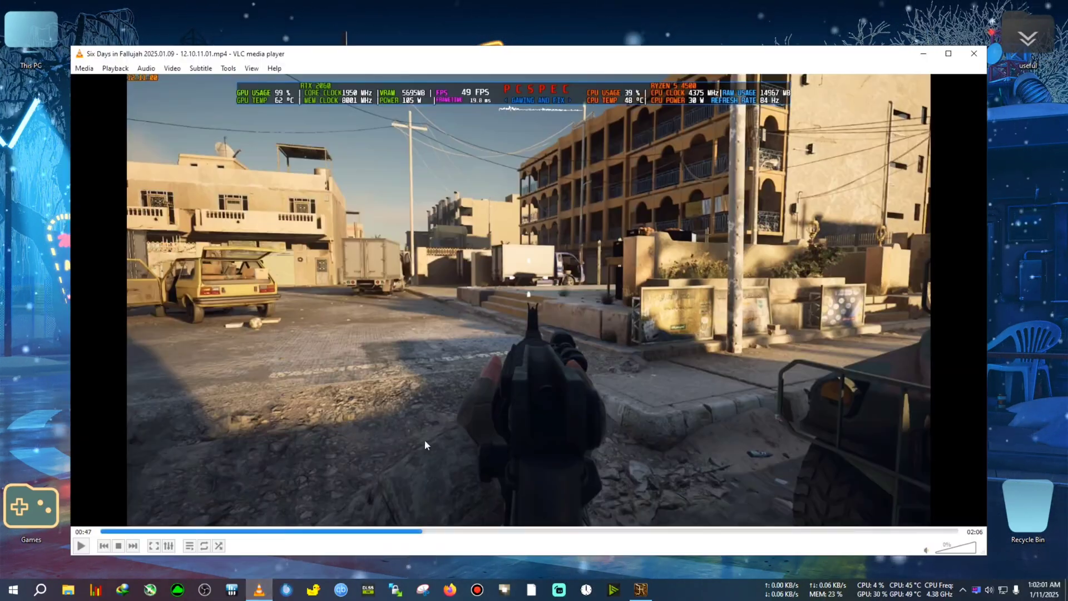
{"action": "key", "text": "space"}
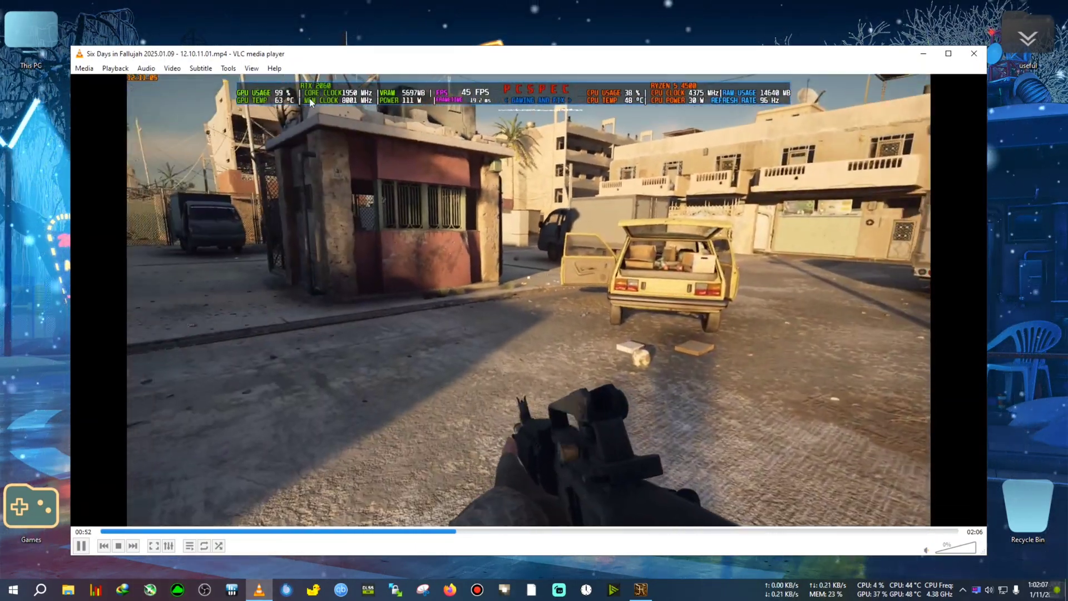
{"action": "key", "text": "space"}
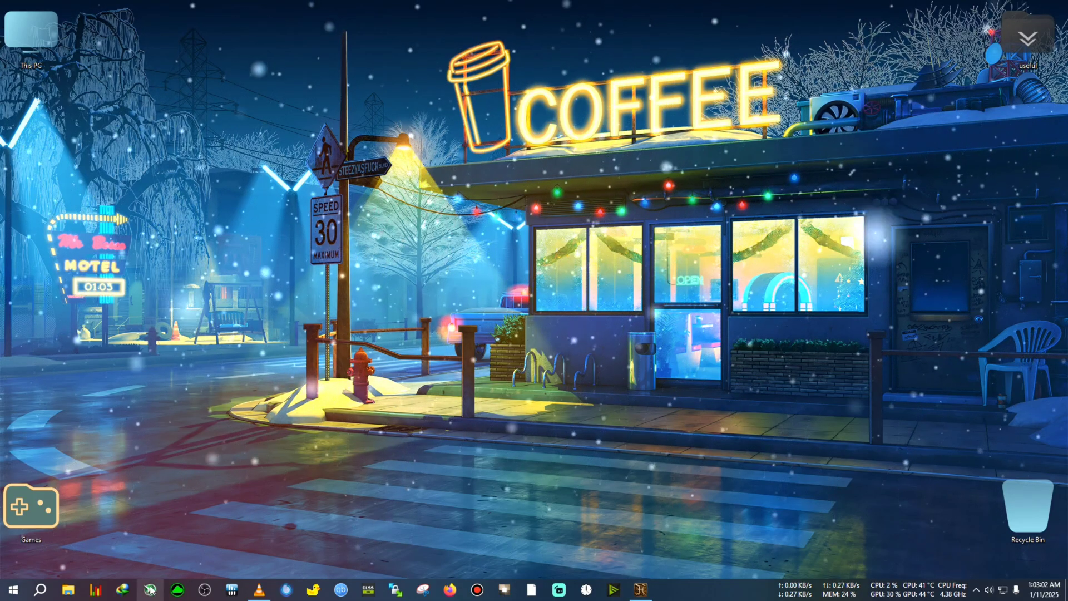
Launch MSI Afterburner and open the RivaTuner Statistics Server window from the tray.
{"action": "left_click", "coordinate": [150, 589]}
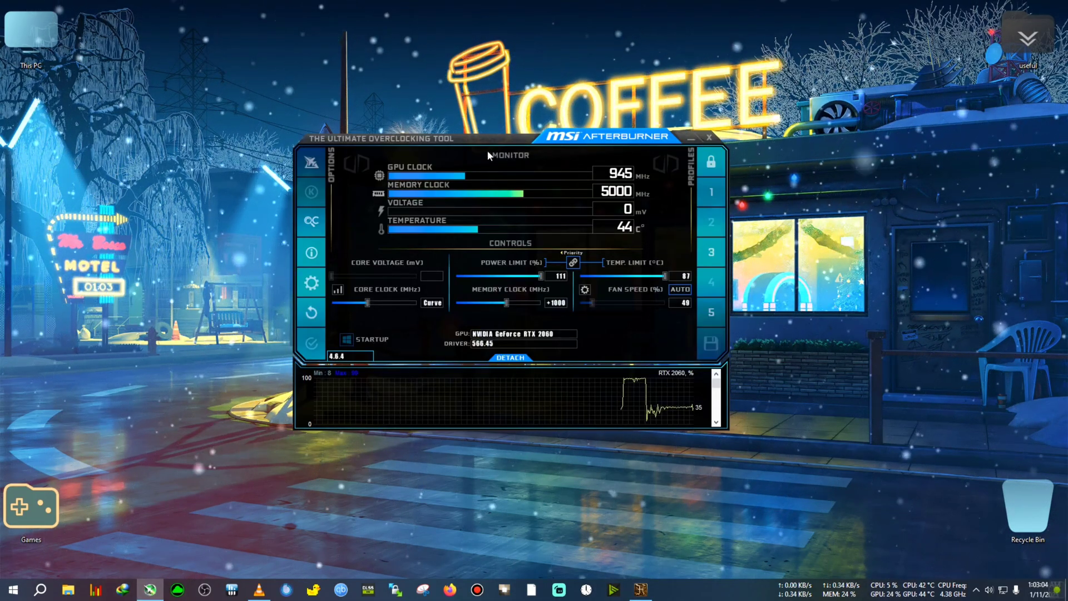
{"action": "left_click_drag", "start_coordinate": [482, 142], "coordinate": [414, 133]}
{"action": "left_click", "coordinate": [976, 590]}
{"action": "left_click", "coordinate": [997, 547]}
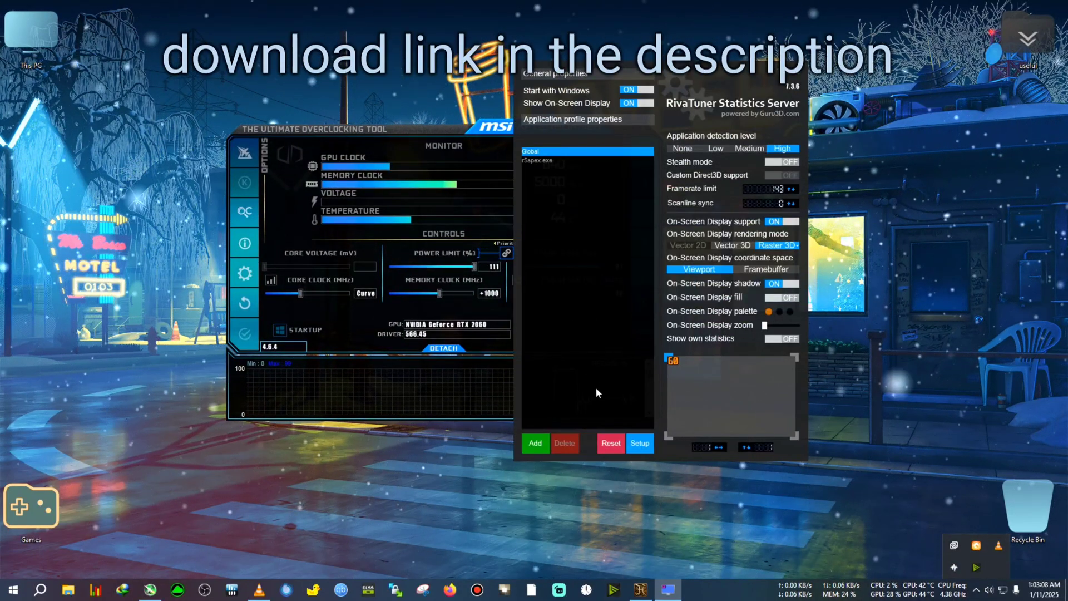
Reposition Afterburner, hide RivaTuner to the tray and restore the Heaven benchmark window.
{"action": "left_click_drag", "start_coordinate": [423, 131], "coordinate": [272, 109]}
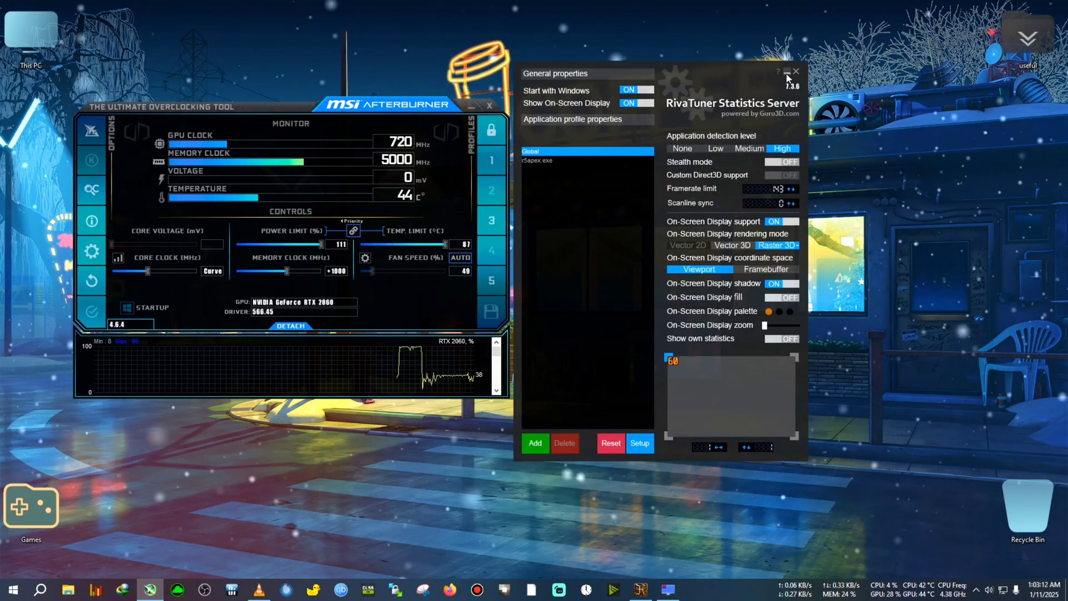
{"action": "left_click", "coordinate": [787, 73]}
{"action": "left_click_drag", "start_coordinate": [235, 105], "coordinate": [427, 113]}
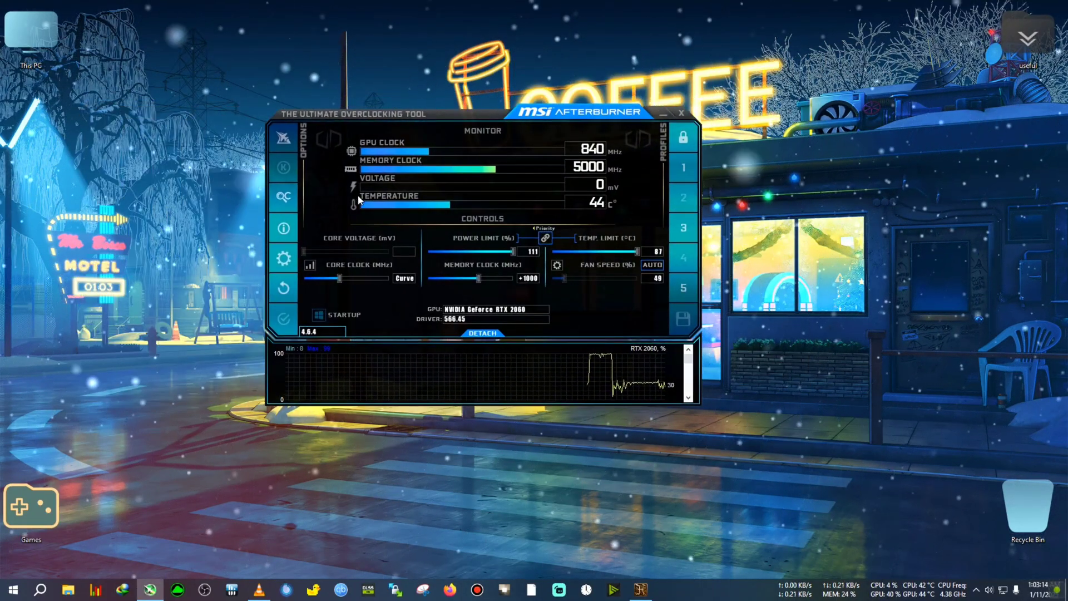
{"action": "left_click", "coordinate": [642, 590]}
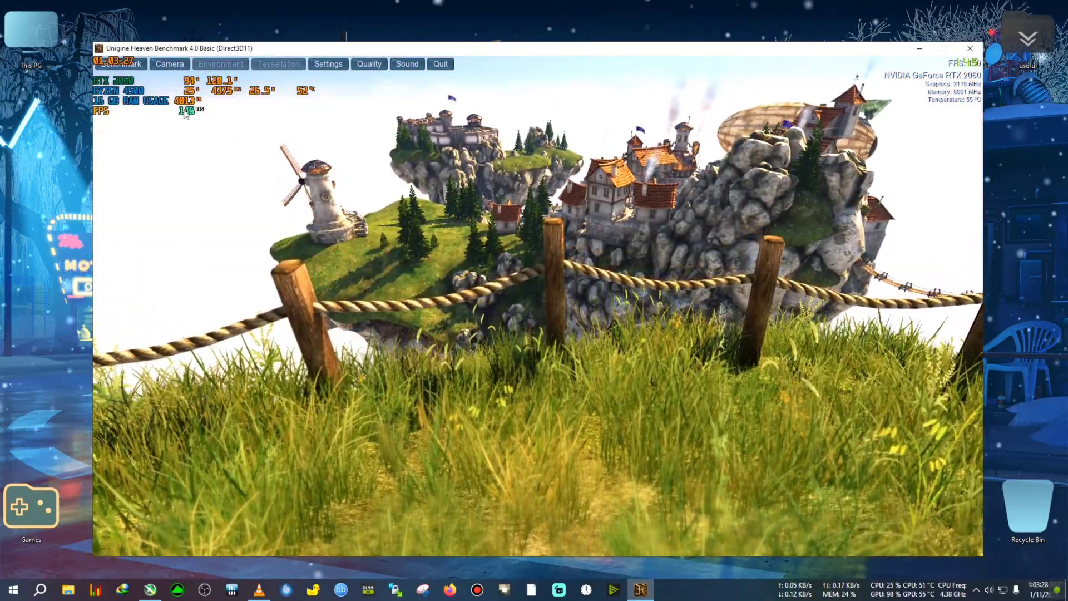
Minimise the Heaven benchmark window to reveal MSI Afterburner.
{"action": "left_click", "coordinate": [919, 49]}
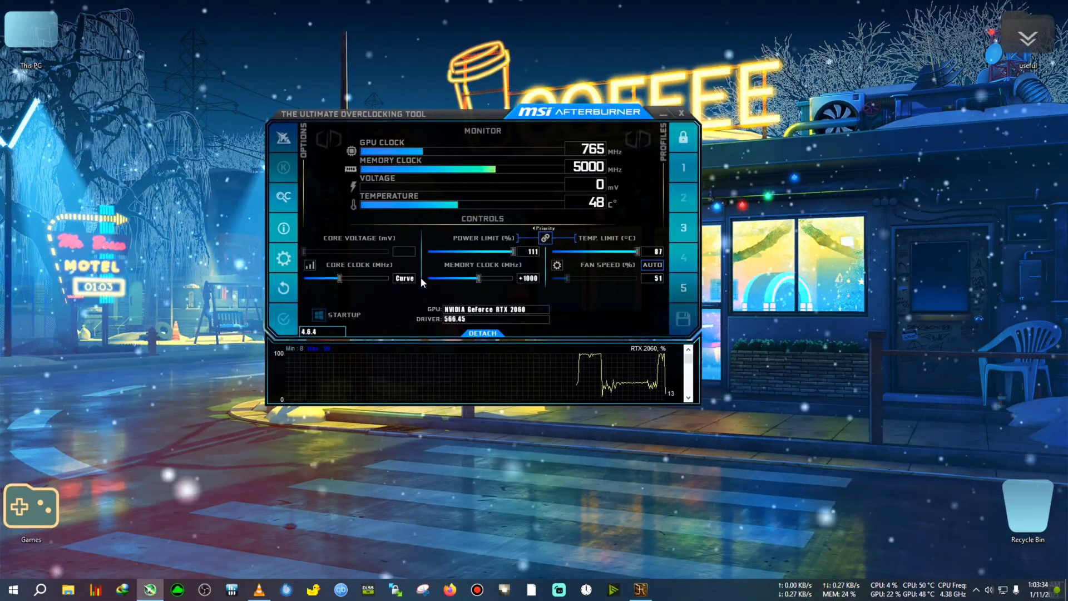
Untick every active hardware monitoring graph on Afterburner's Monitoring tab and close settings.
{"action": "left_click", "coordinate": [302, 128]}
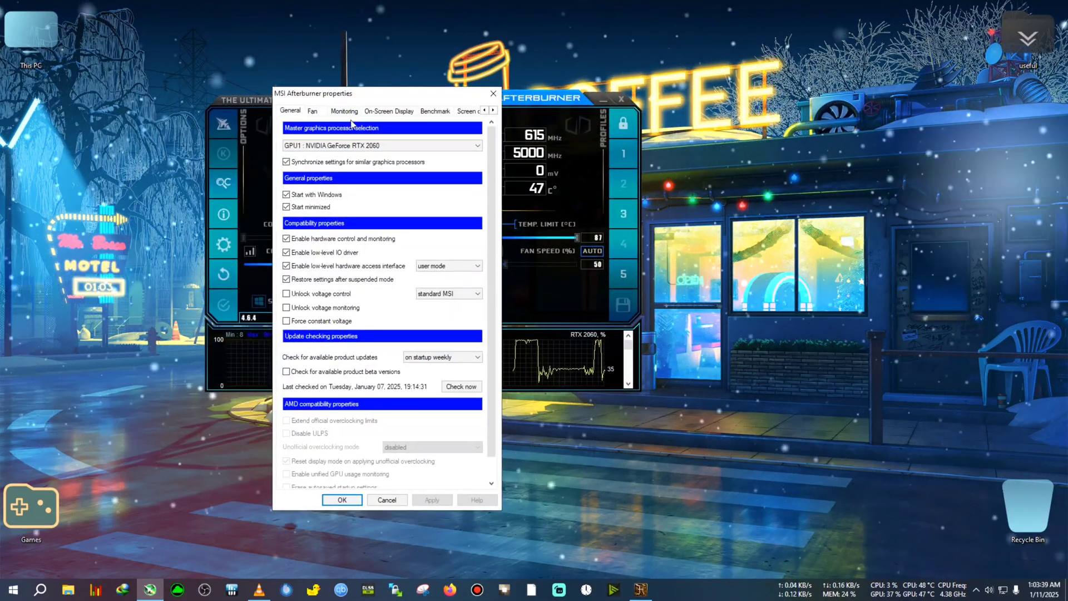
{"action": "left_click", "coordinate": [345, 110]}
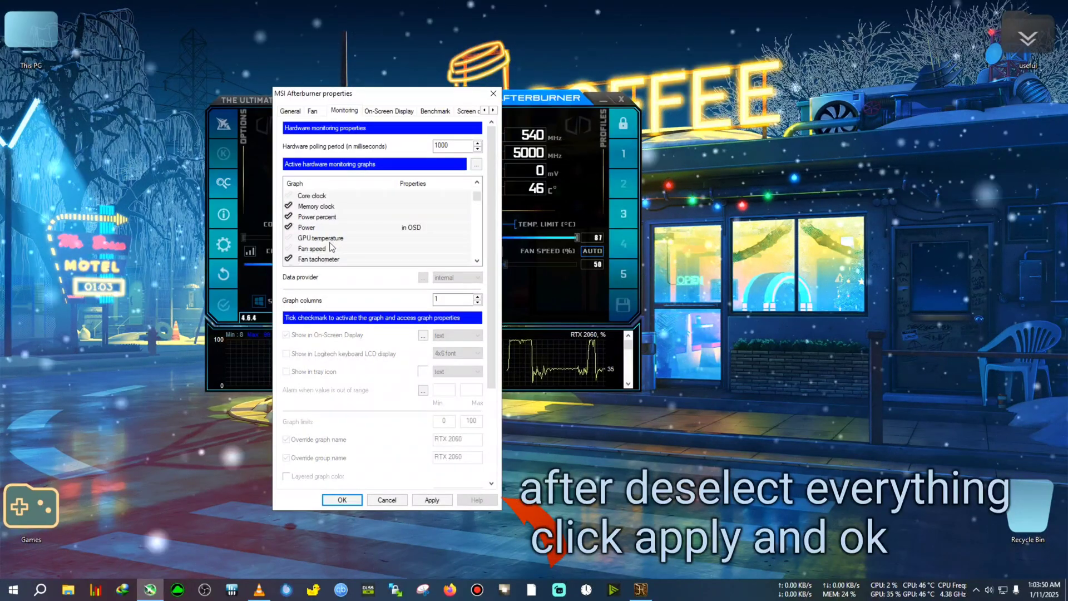
{"action": "scroll", "coordinate": [289, 220], "scroll_direction": "down", "scroll_amount": 5}
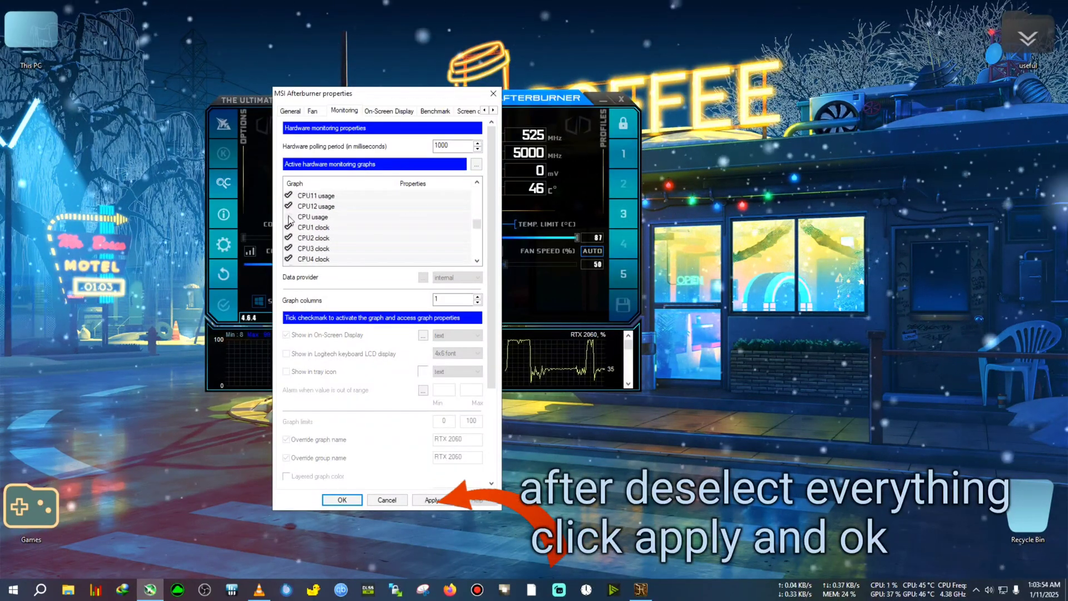
{"action": "scroll", "coordinate": [378, 228], "scroll_direction": "down", "scroll_amount": 5}
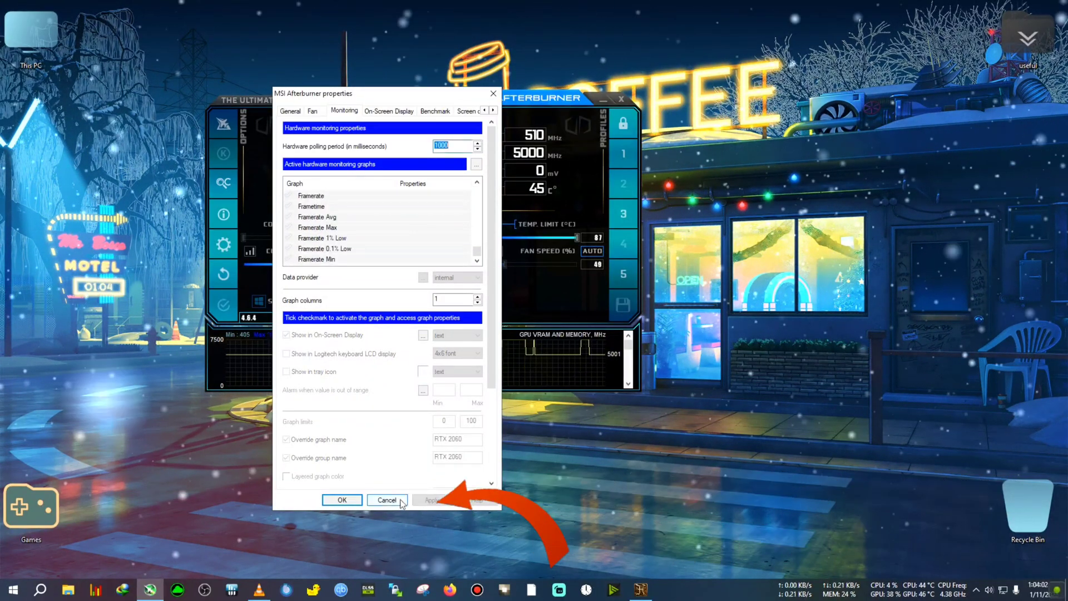
{"action": "left_click", "coordinate": [393, 500]}
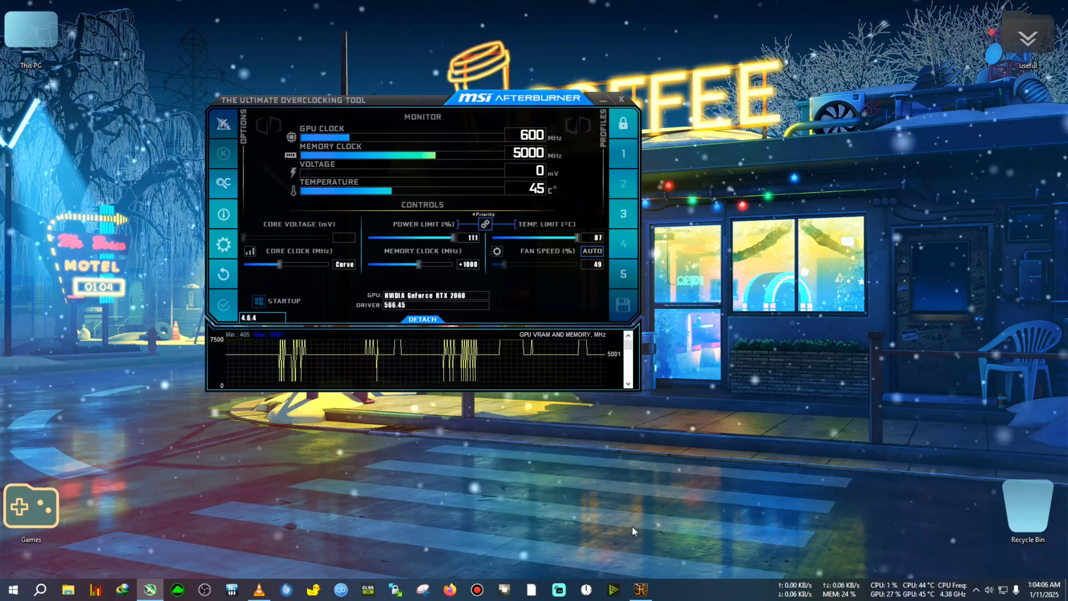
Restore Heaven to confirm the stats overlay is gone, then minimise it again.
{"action": "left_click", "coordinate": [640, 589]}
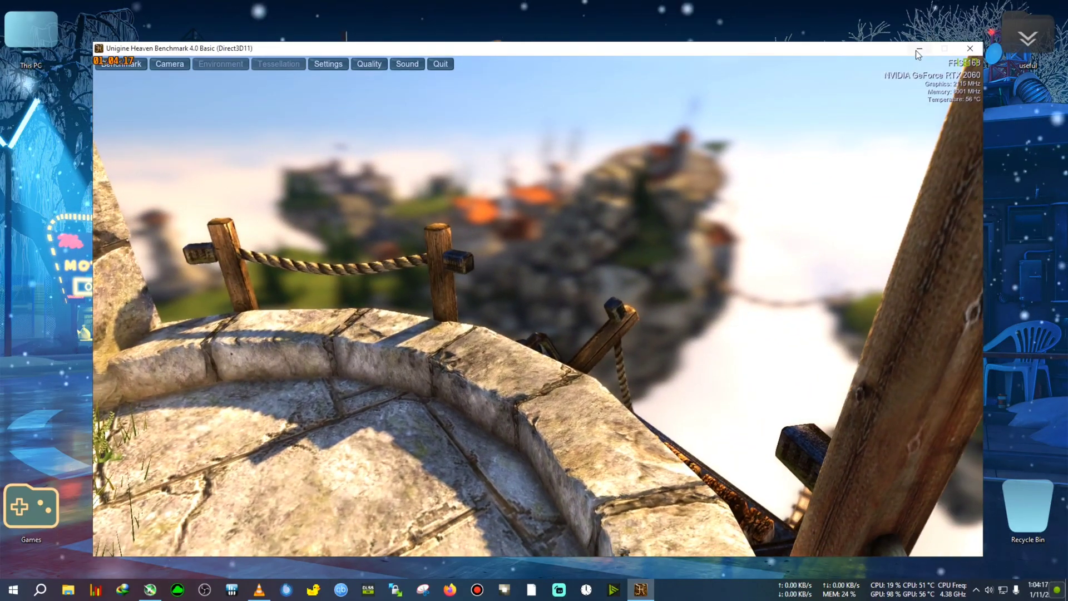
{"action": "left_click", "coordinate": [919, 49]}
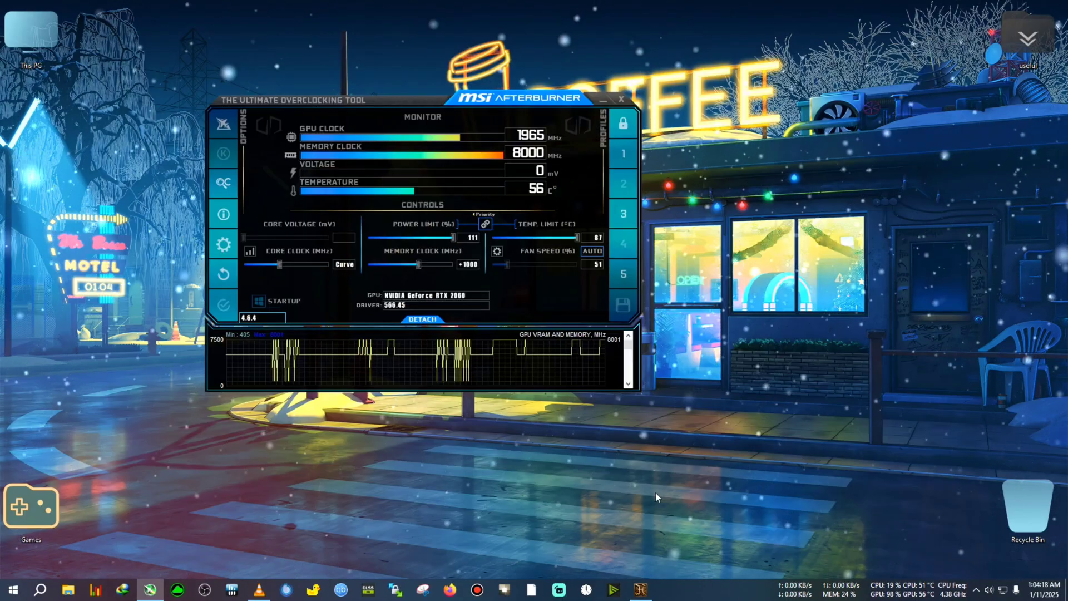
Hide Afterburner and open the RivaTuner Statistics Server window from the tray.
{"action": "left_click", "coordinate": [603, 99]}
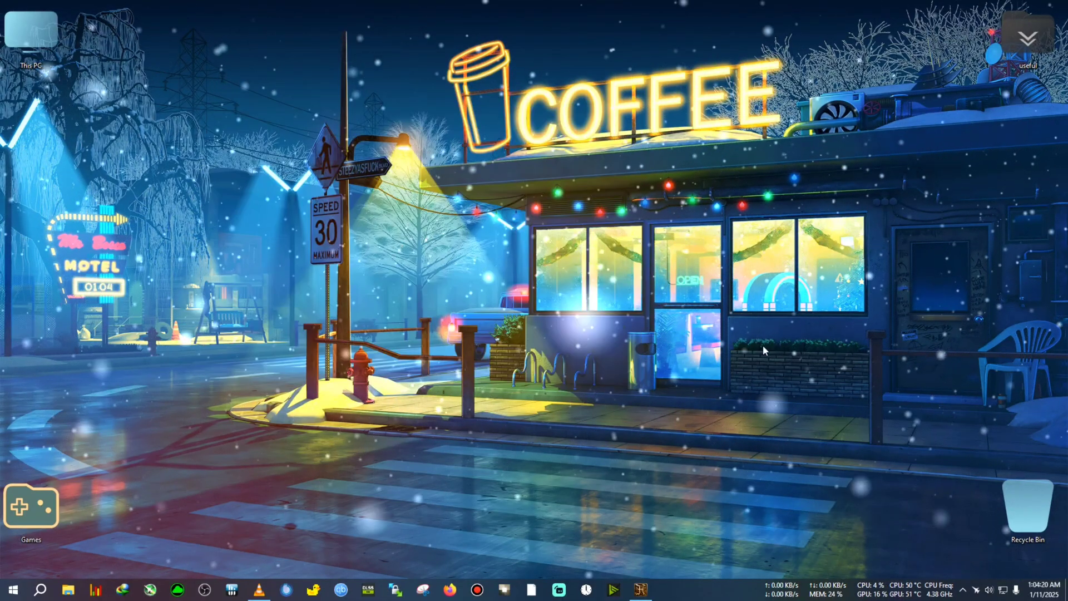
{"action": "left_click", "coordinate": [962, 589]}
{"action": "left_click", "coordinate": [954, 545]}
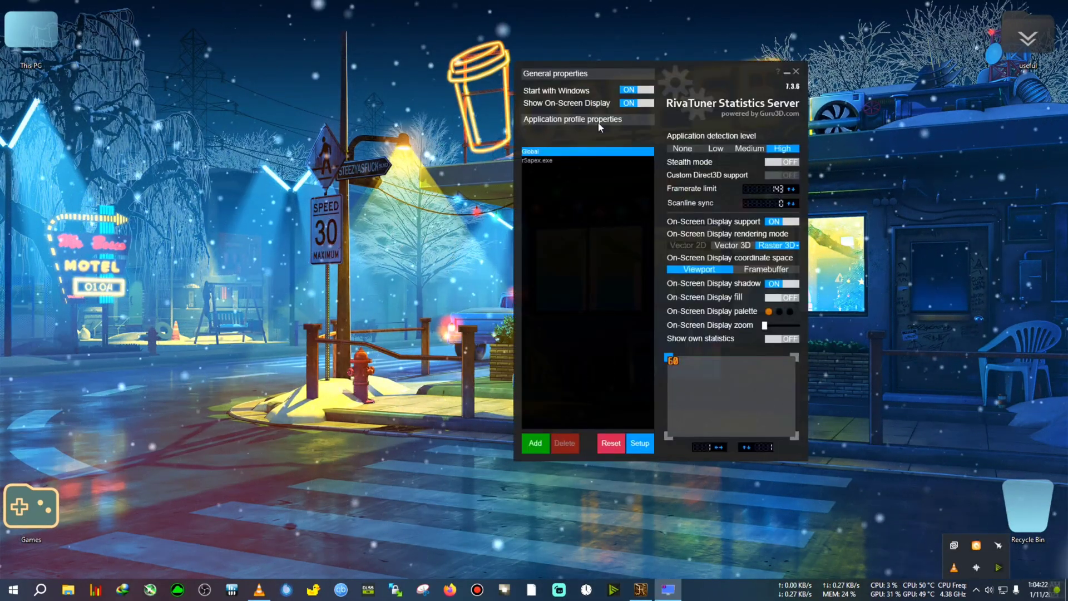
{"action": "left_click_drag", "start_coordinate": [676, 67], "coordinate": [499, 75]}
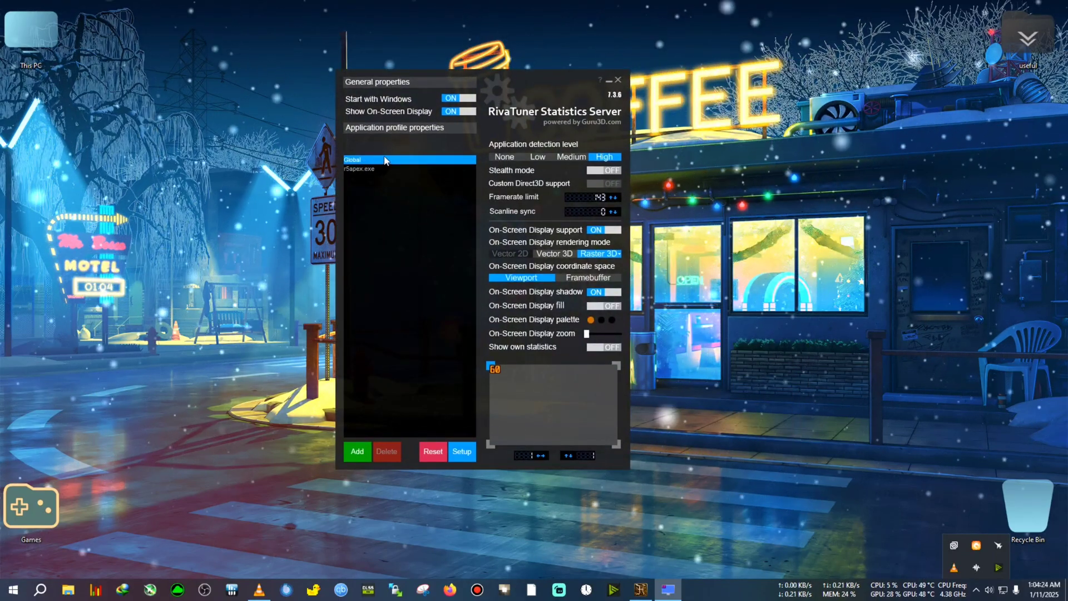
Launch the OverlayEditor.dll plugin from RivaTuner's Setup Plugins list.
{"action": "left_click", "coordinate": [461, 451]}
{"action": "left_click_drag", "start_coordinate": [439, 89], "coordinate": [353, 78]}
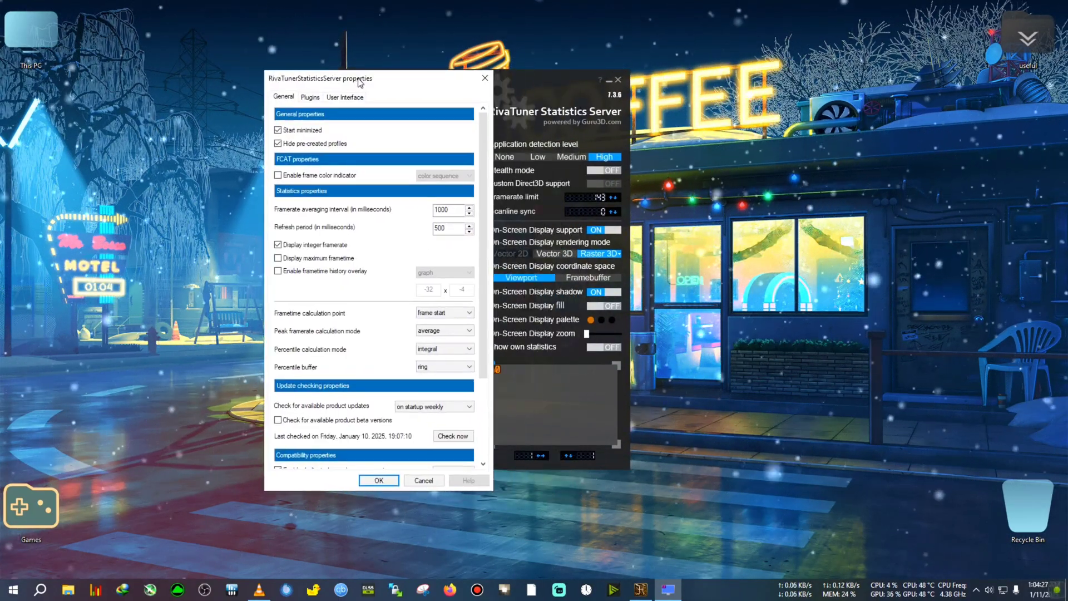
{"action": "left_click", "coordinate": [310, 97]}
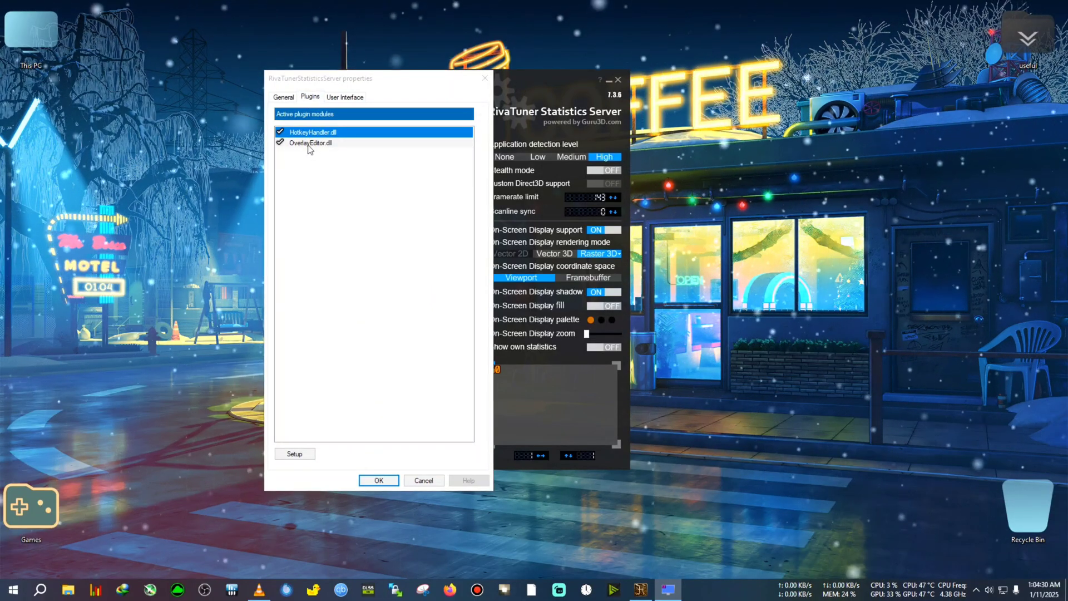
{"action": "left_click", "coordinate": [333, 145]}
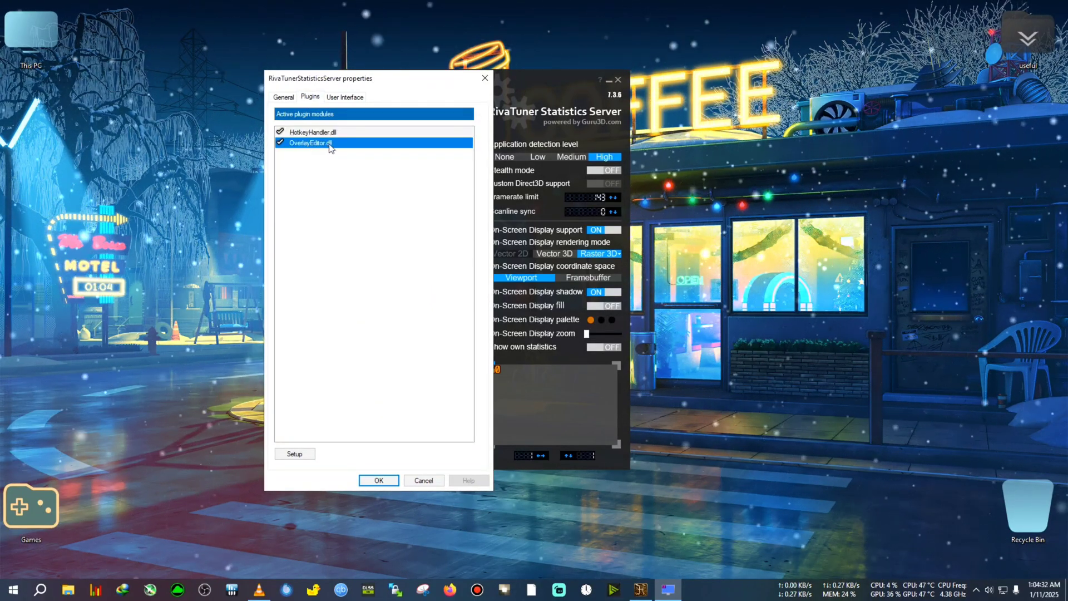
{"action": "double_click", "coordinate": [333, 145]}
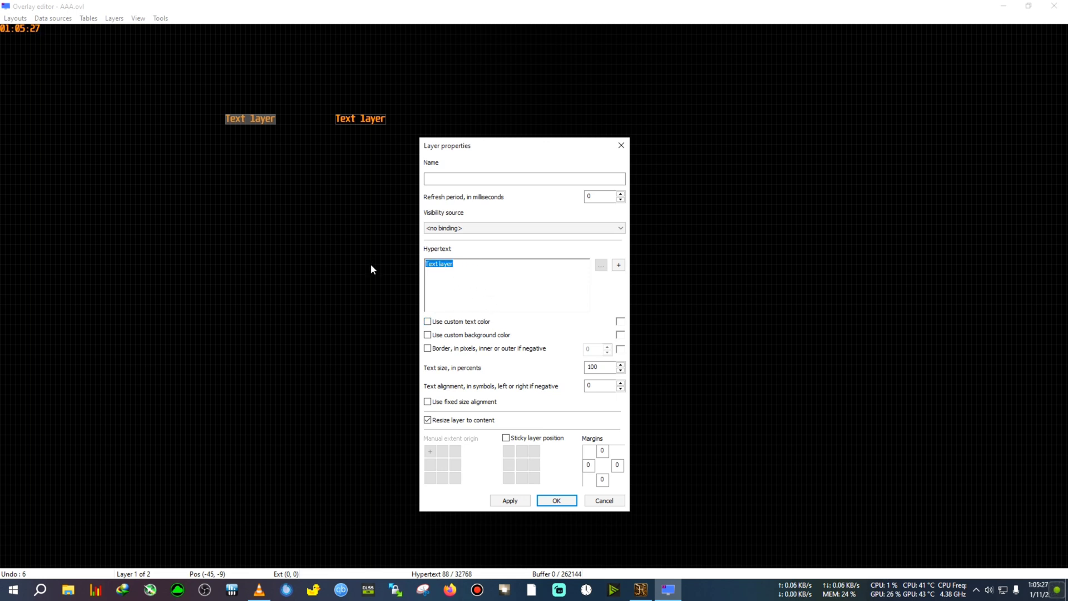
Set the first layer's text to 'P C S P E C' and the second to '< GAMING AND FIX >'.
{"action": "type", "text": "P C S P E C"}
{"action": "left_click", "coordinate": [259, 589]}
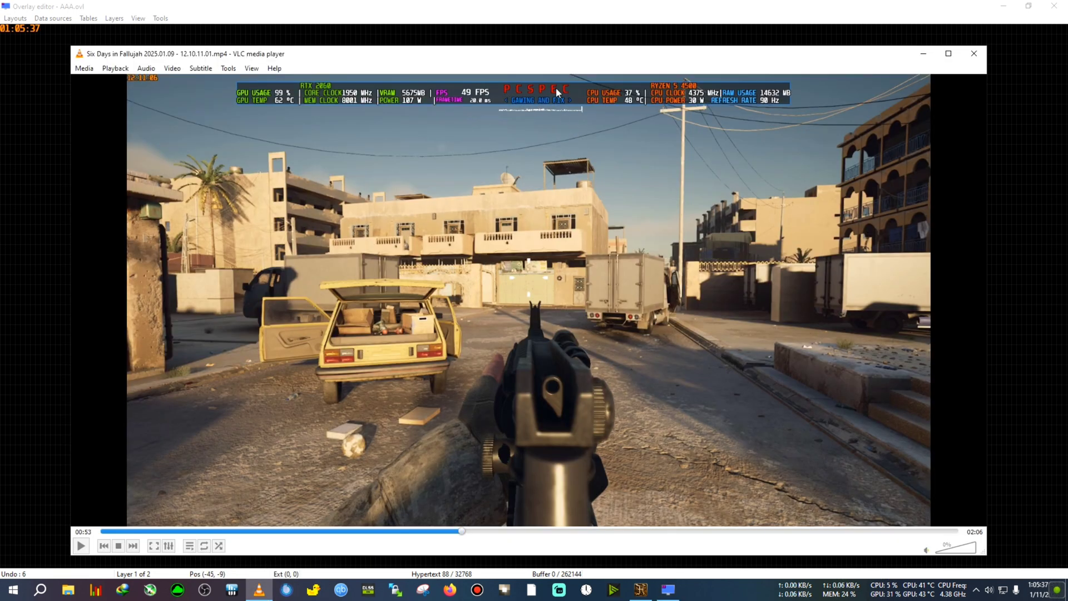
{"action": "left_click", "coordinate": [924, 54]}
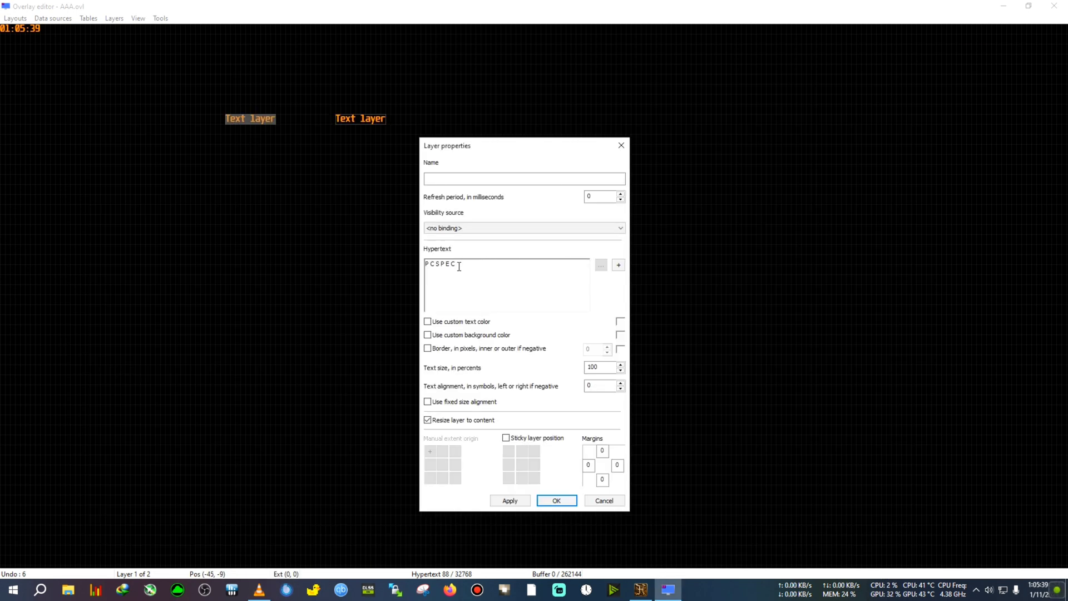
{"action": "left_click", "coordinate": [526, 501]}
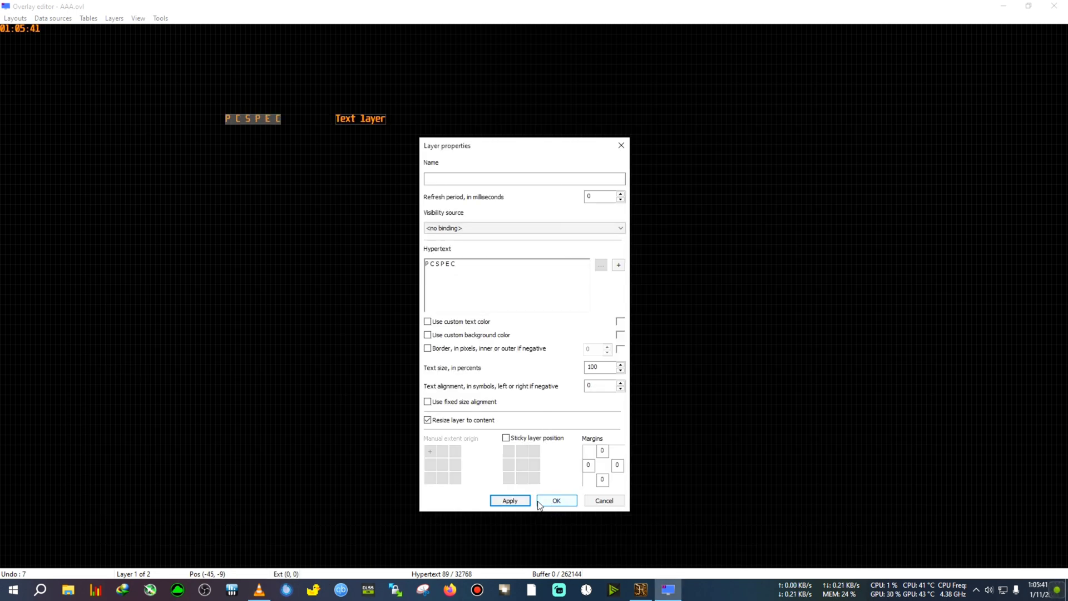
{"action": "left_click", "coordinate": [556, 501]}
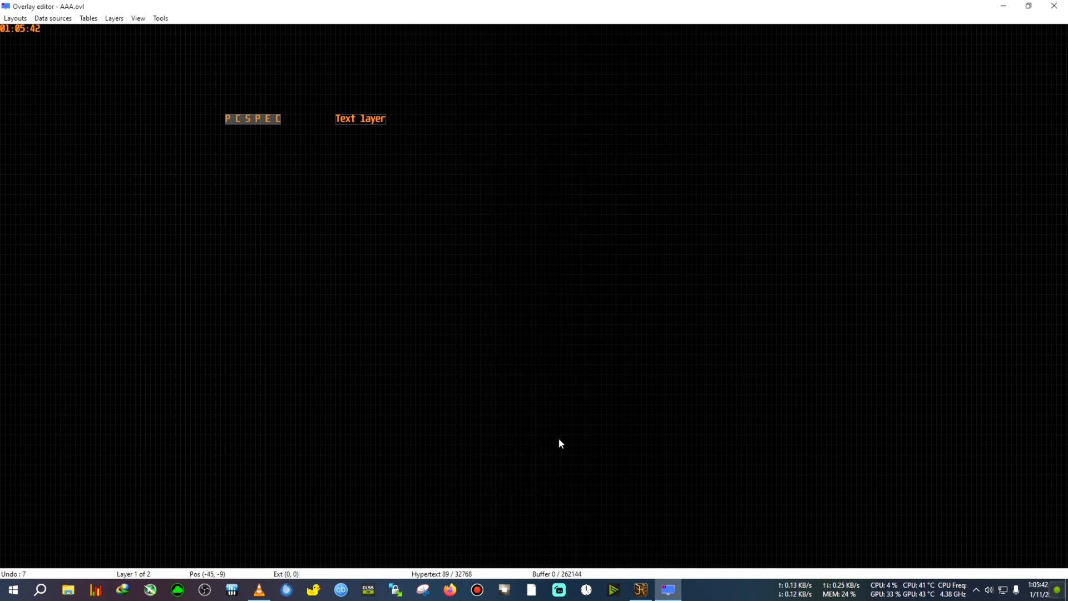
{"action": "double_click", "coordinate": [371, 122]}
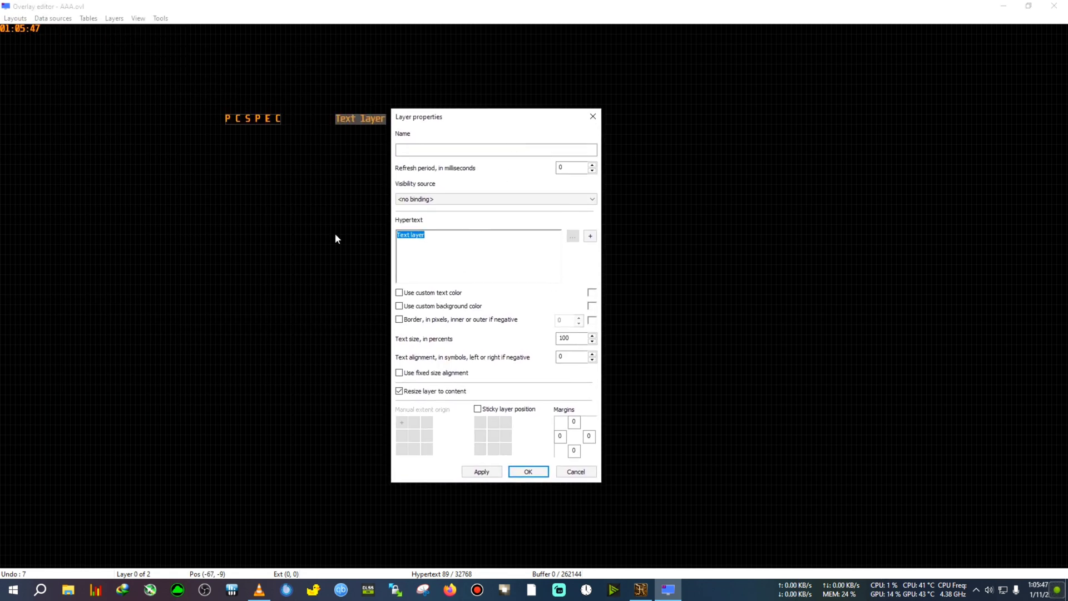
{"action": "type", "text": "< GAMING AND FIX >"}
Apply the subtitle text and move PCSPEC to the top with the subtitle beneath.
{"action": "left_click", "coordinate": [500, 471]}
{"action": "left_click", "coordinate": [517, 472]}
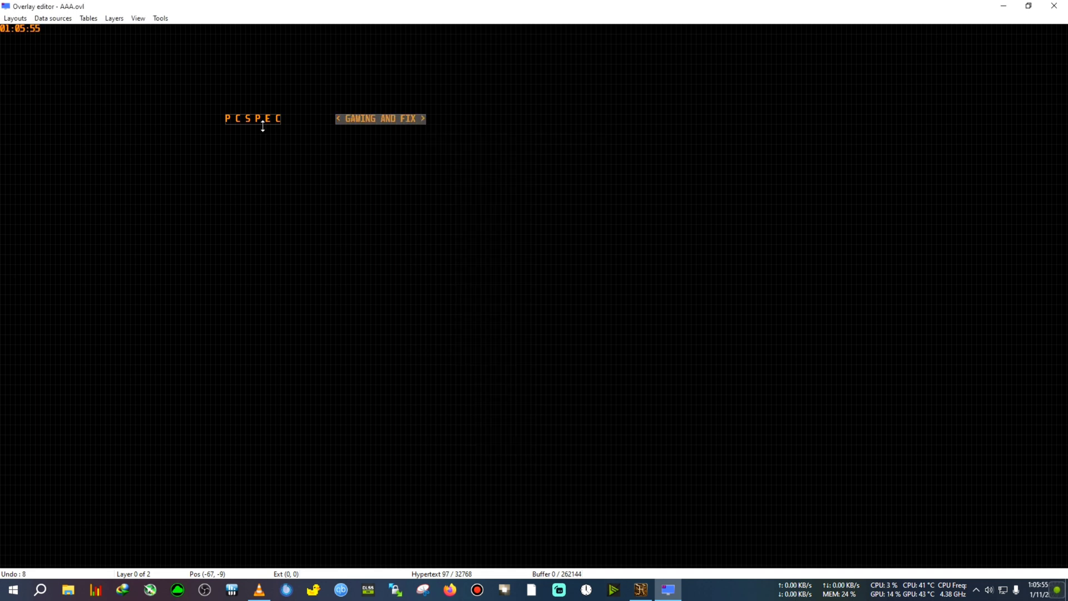
{"action": "left_click_drag", "start_coordinate": [258, 119], "coordinate": [518, 45]}
{"action": "left_click_drag", "start_coordinate": [399, 119], "coordinate": [532, 60]}
Give the PCSPEC layer a custom red text colour.
{"action": "left_click", "coordinate": [523, 40]}
{"action": "left_click", "coordinate": [527, 32]}
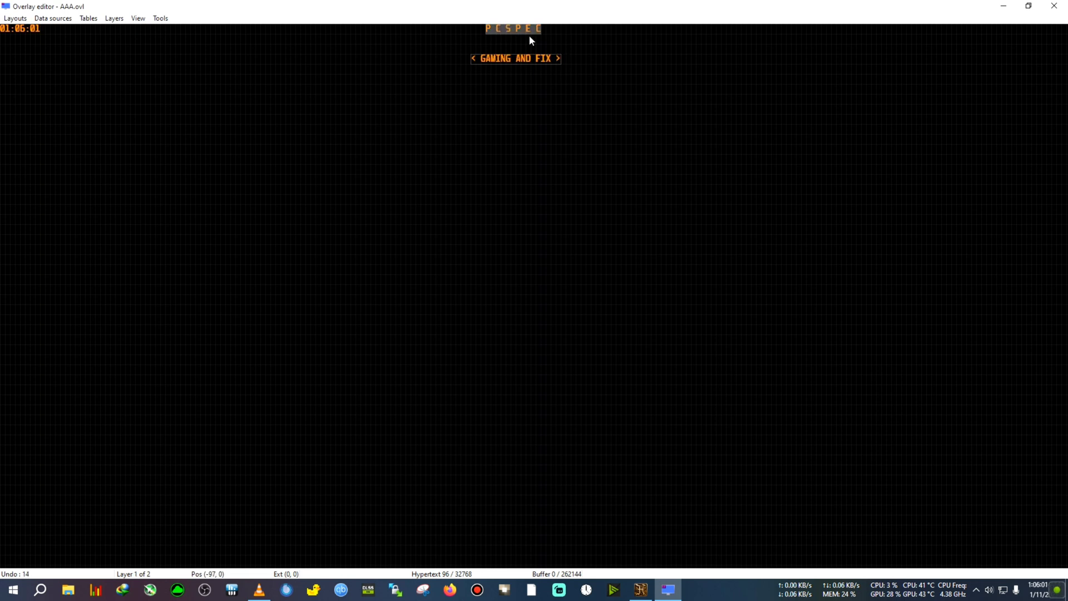
{"action": "double_click", "coordinate": [529, 30]}
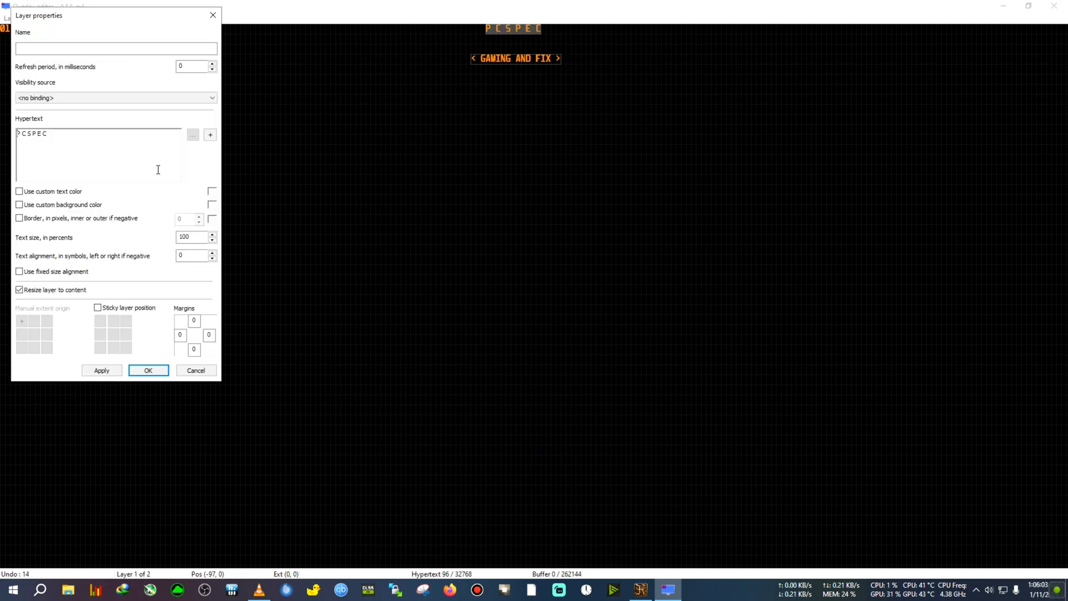
{"action": "left_click", "coordinate": [19, 192]}
{"action": "left_click", "coordinate": [211, 191]}
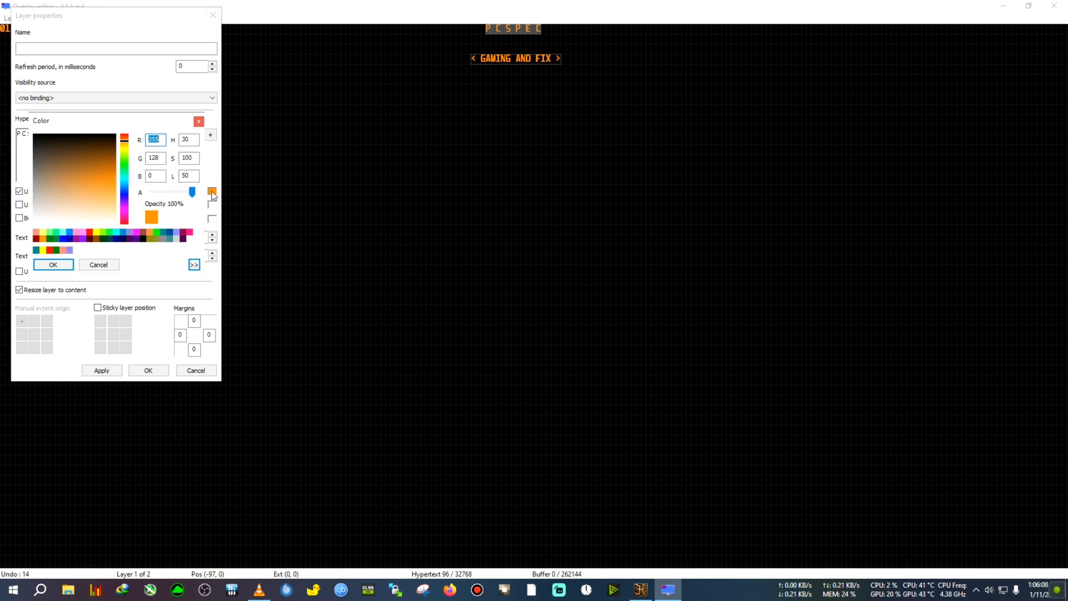
{"action": "left_click", "coordinate": [90, 233]}
{"action": "left_click", "coordinate": [60, 263]}
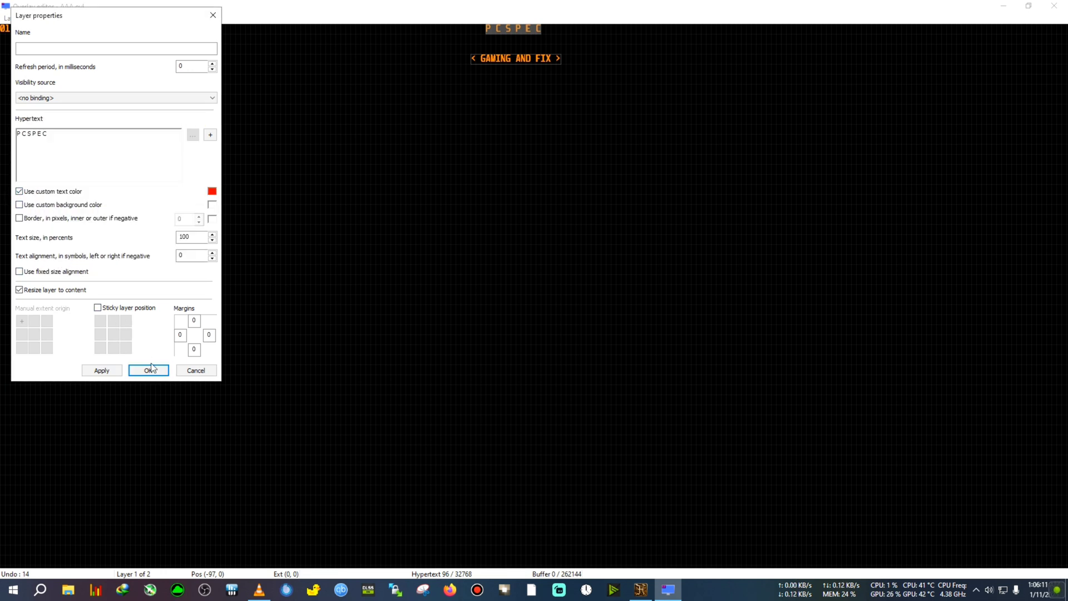
{"action": "left_click", "coordinate": [101, 369]}
{"action": "left_click", "coordinate": [148, 370]}
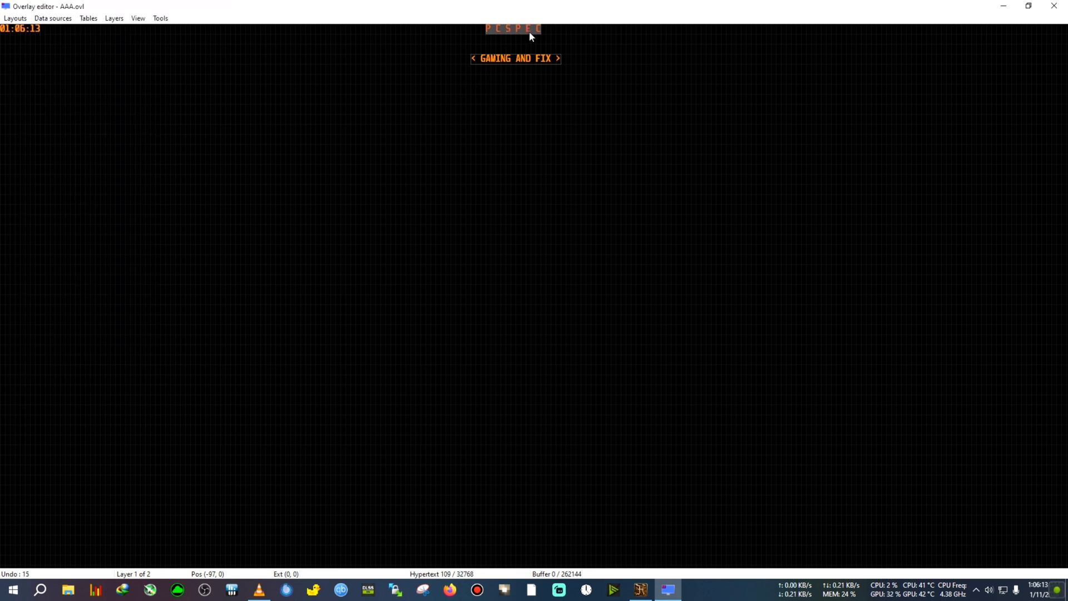
Give the < GAMING AND FIX > layer a custom blue text colour.
{"action": "double_click", "coordinate": [519, 61]}
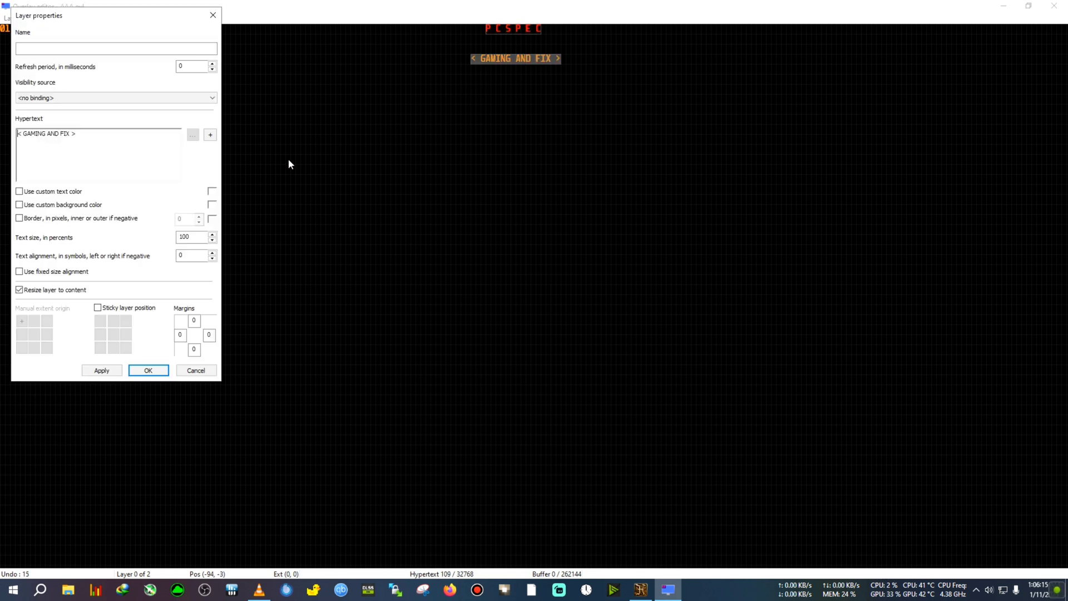
{"action": "left_click", "coordinate": [31, 192]}
{"action": "left_click", "coordinate": [212, 192]}
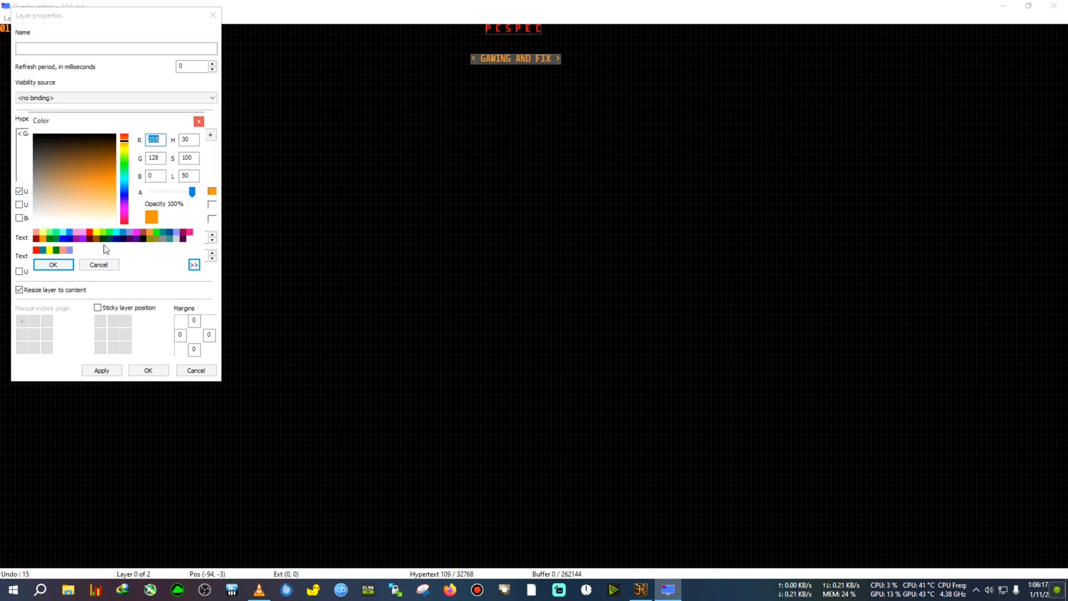
{"action": "left_click", "coordinate": [70, 233]}
{"action": "left_click", "coordinate": [53, 265]}
{"action": "left_click", "coordinate": [101, 370]}
{"action": "left_click", "coordinate": [148, 371]}
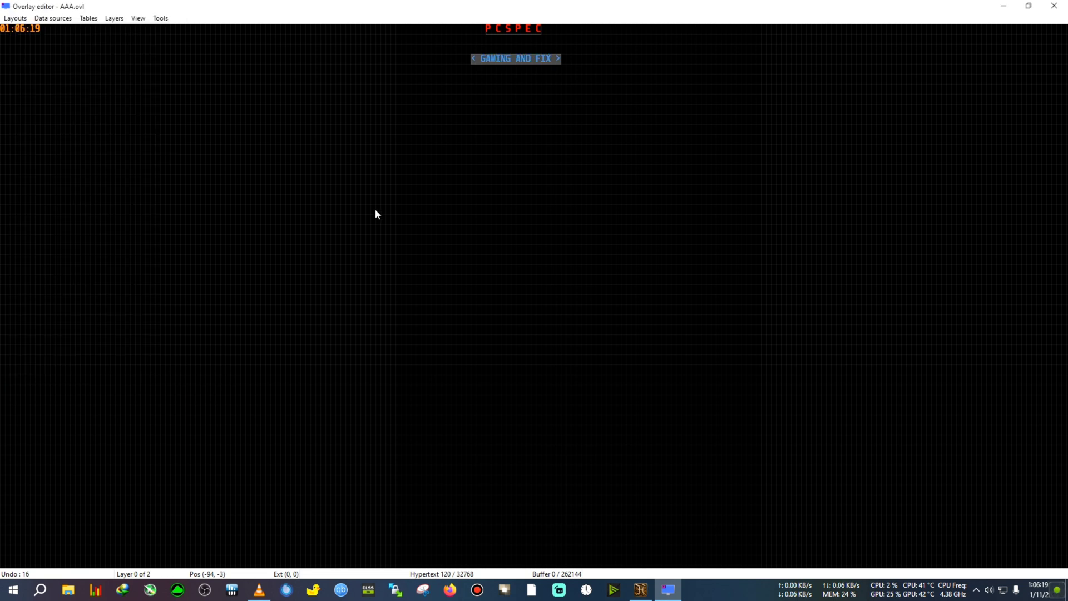
Set PCSPEC's text size to 160%, then shift right and enlarge the subtitle's box.
{"action": "left_click_drag", "start_coordinate": [530, 62], "coordinate": [535, 65]}
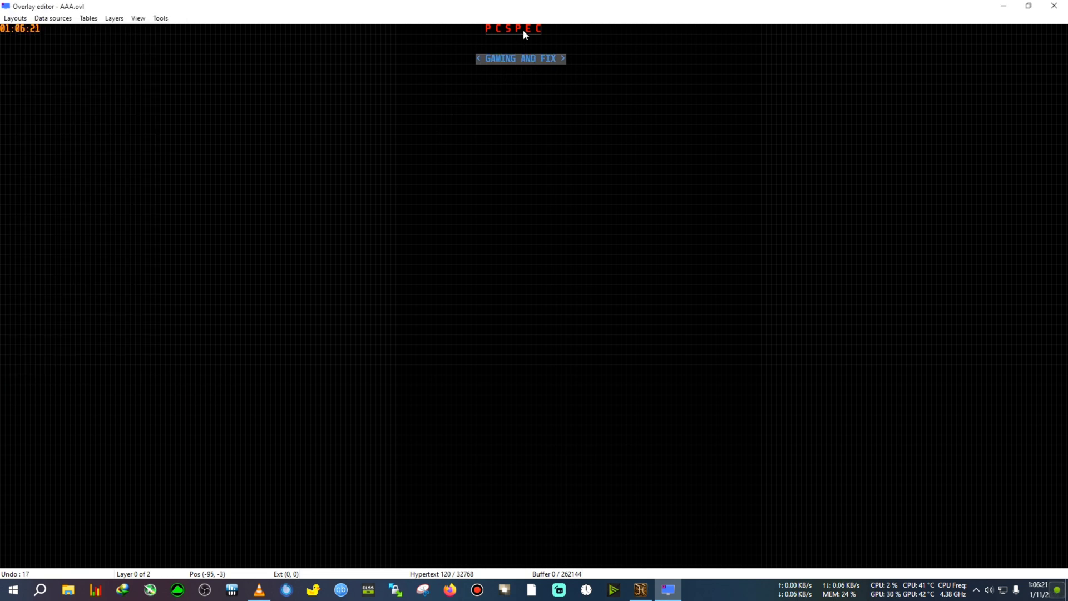
{"action": "mouse_move", "coordinate": [522, 29]}
{"action": "left_mouse_down"}
{"action": "mouse_move", "coordinate": [535, 34]}
{"action": "mouse_move", "coordinate": [527, 51]}
{"action": "mouse_move", "coordinate": [535, 39]}
{"action": "left_mouse_up"}
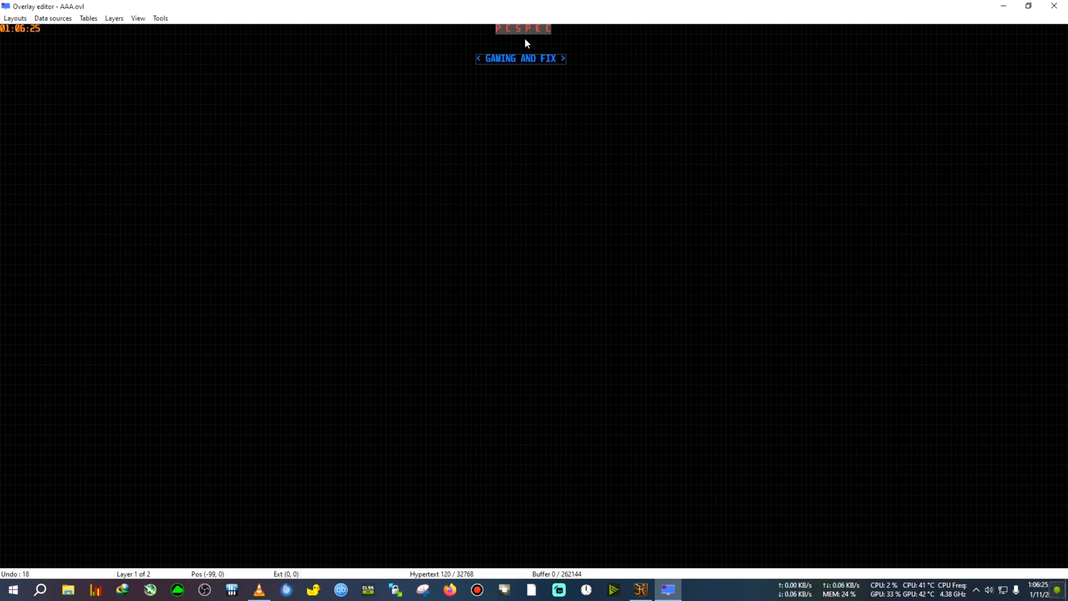
{"action": "double_click", "coordinate": [526, 31]}
{"action": "double_click", "coordinate": [191, 236]}
{"action": "type", "text": "160"}
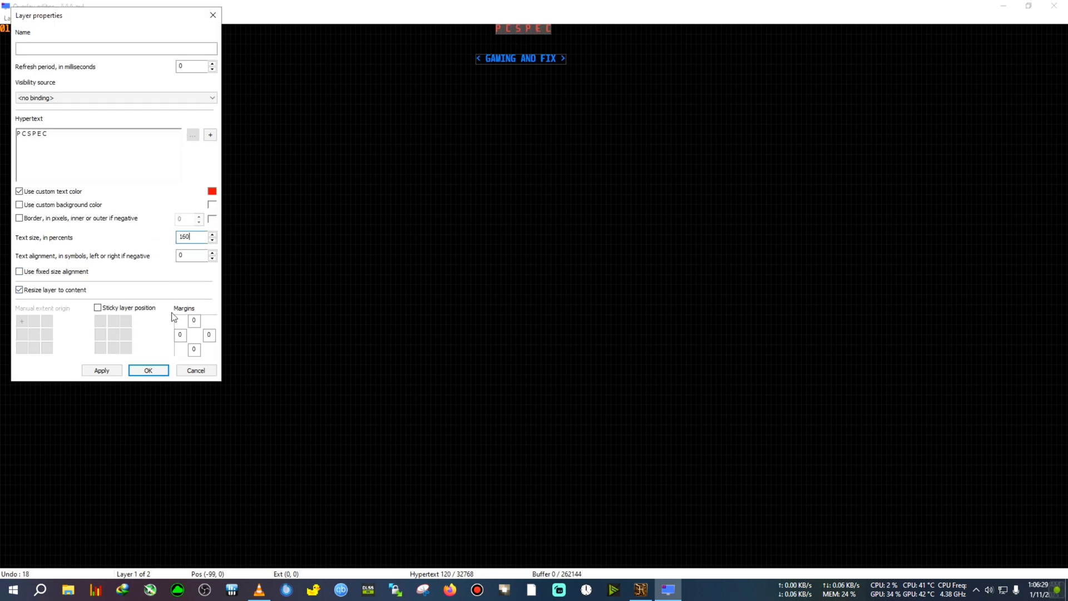
{"action": "left_click", "coordinate": [102, 370]}
{"action": "left_click", "coordinate": [148, 370]}
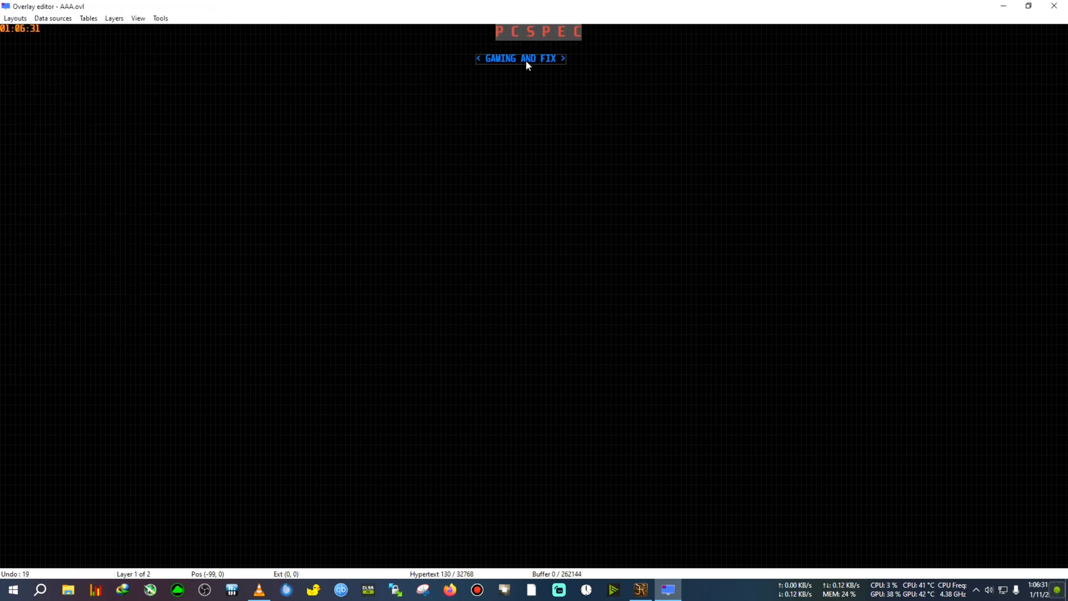
{"action": "left_click_drag", "start_coordinate": [526, 62], "coordinate": [548, 62]}
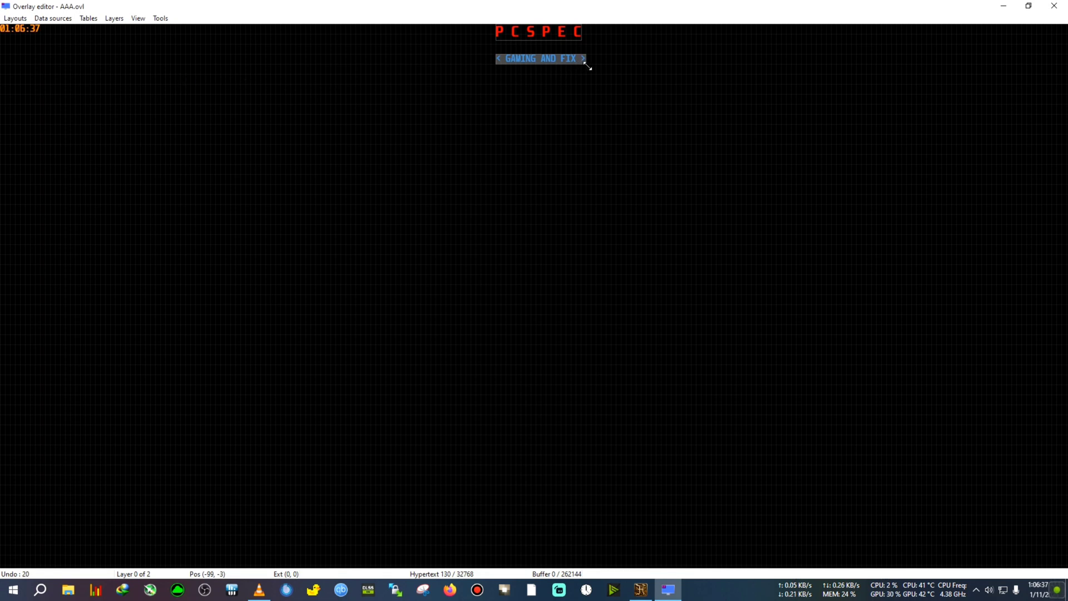
{"action": "left_click_drag", "start_coordinate": [588, 66], "coordinate": [524, 149]}
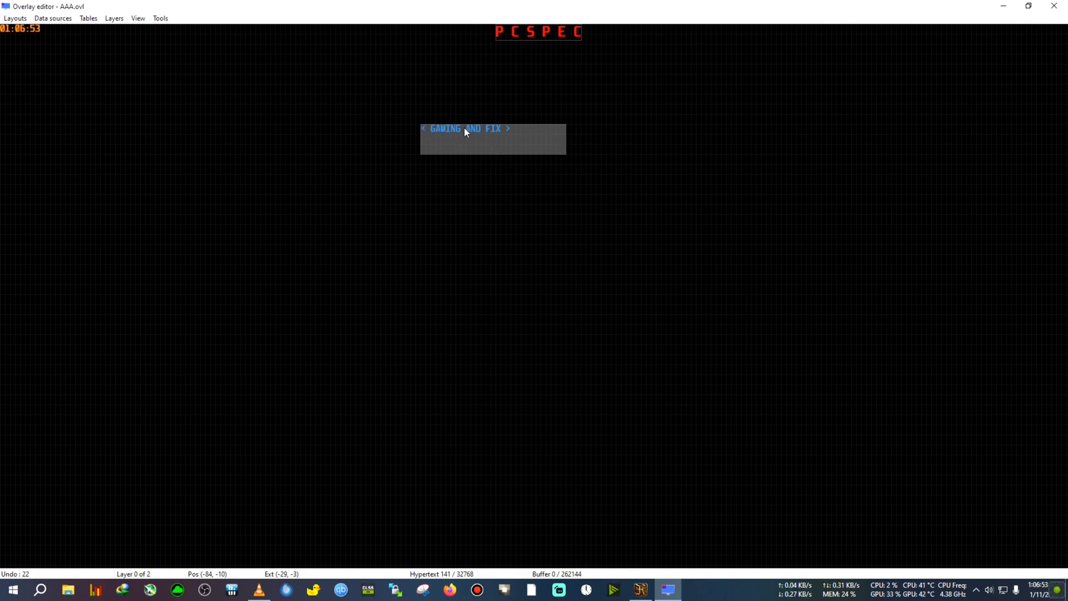
Anchor < GAMING AND FIX > to the top-left extent origin and shrink its box under PCSPEC.
{"action": "double_click", "coordinate": [520, 144]}
{"action": "left_click_drag", "start_coordinate": [127, 8], "coordinate": [208, 120]}
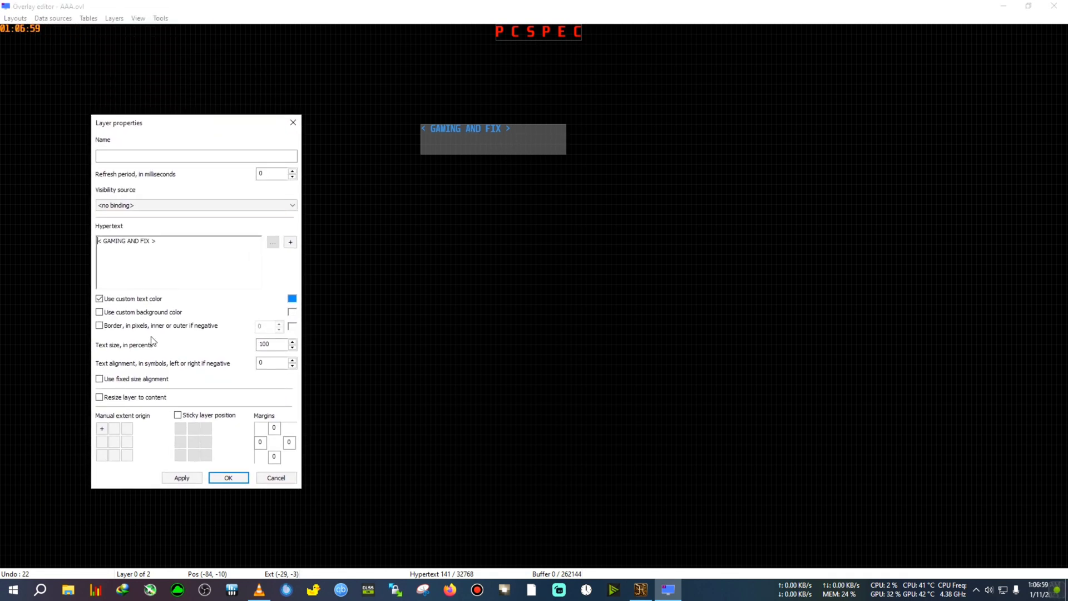
{"action": "left_click", "coordinate": [114, 441]}
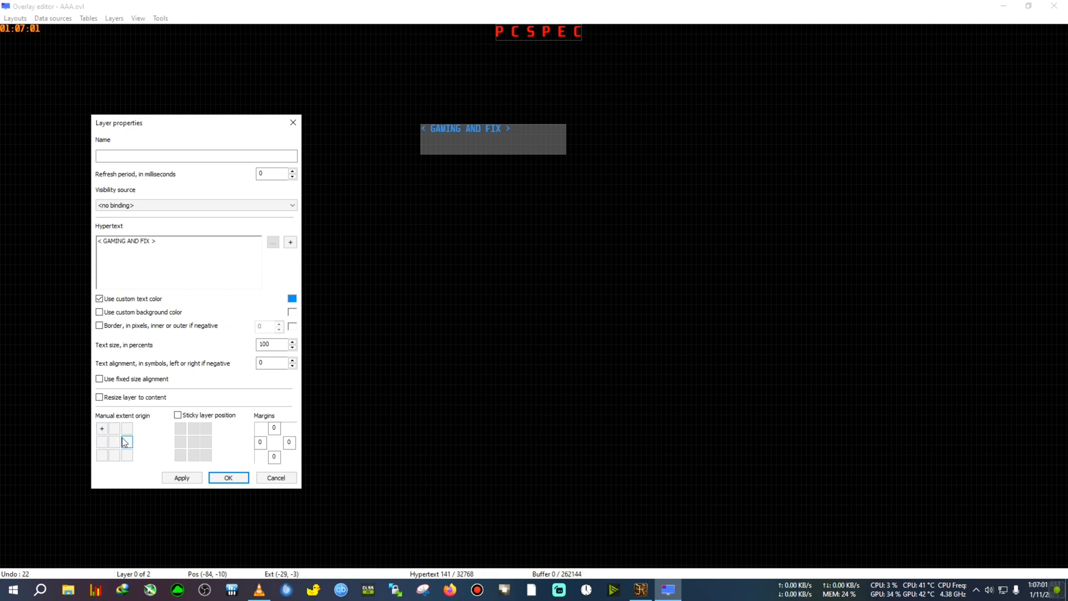
{"action": "left_click", "coordinate": [173, 478]}
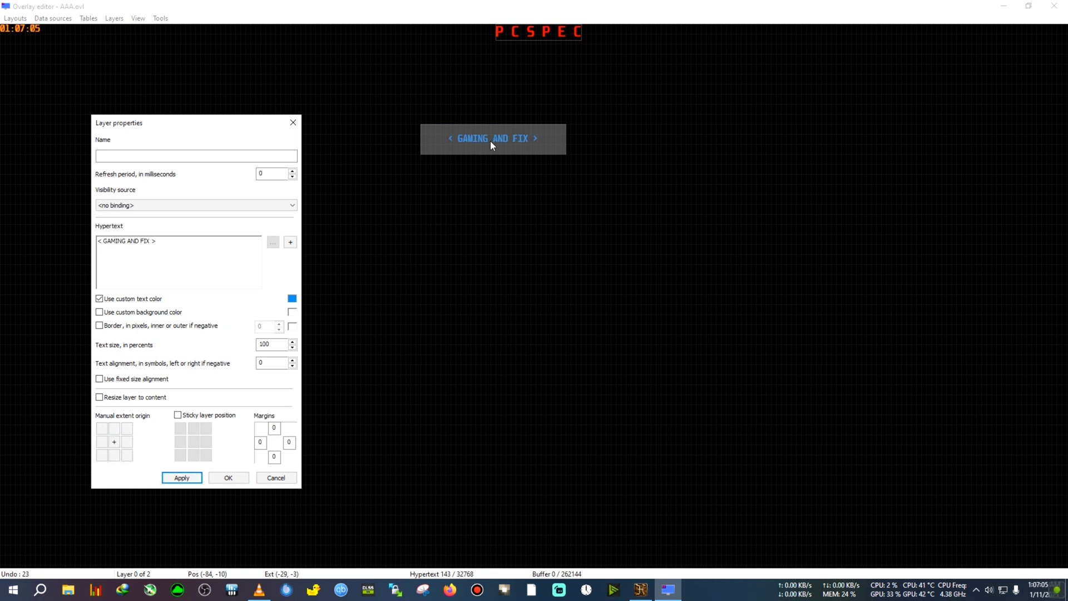
{"action": "left_click", "coordinate": [127, 456]}
{"action": "left_click", "coordinate": [181, 478]}
{"action": "left_click", "coordinate": [110, 442]}
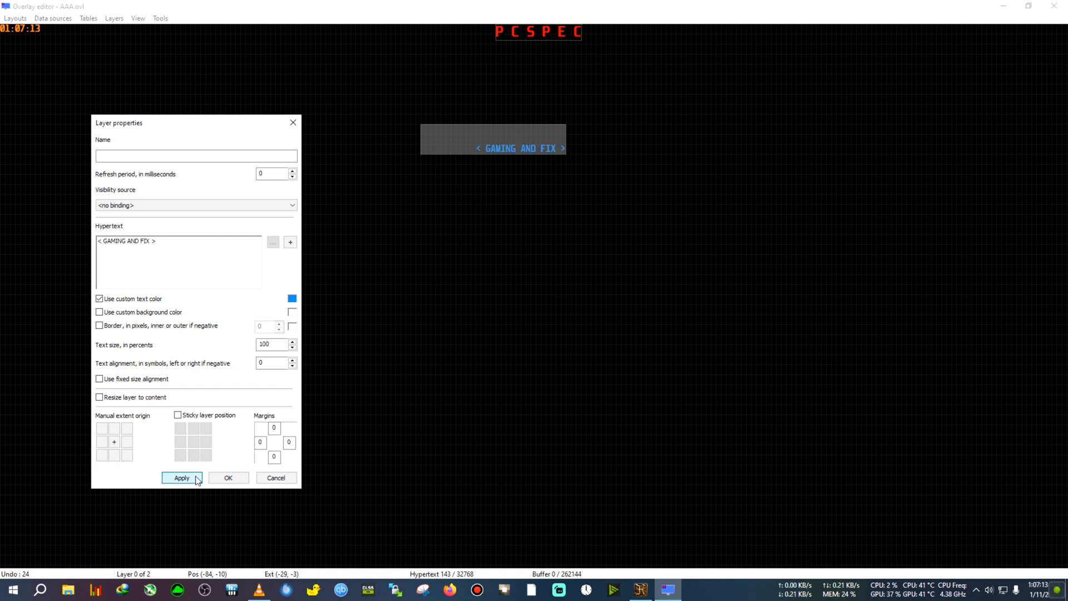
{"action": "left_click", "coordinate": [181, 477]}
{"action": "left_click", "coordinate": [103, 429]}
{"action": "left_click", "coordinate": [182, 478]}
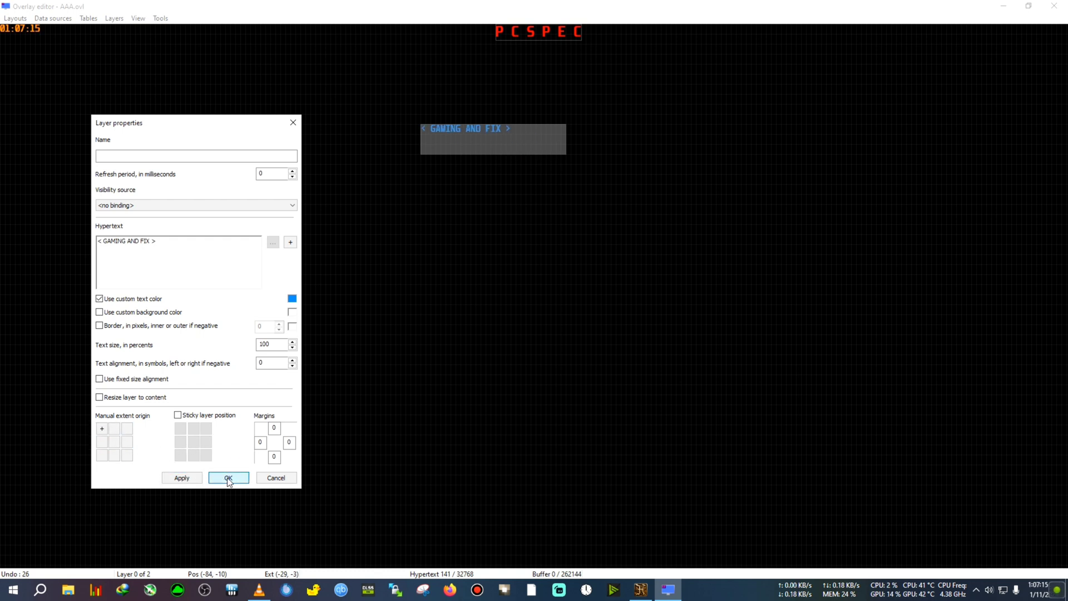
{"action": "left_click", "coordinate": [228, 477]}
{"action": "left_click_drag", "start_coordinate": [570, 154], "coordinate": [560, 61]}
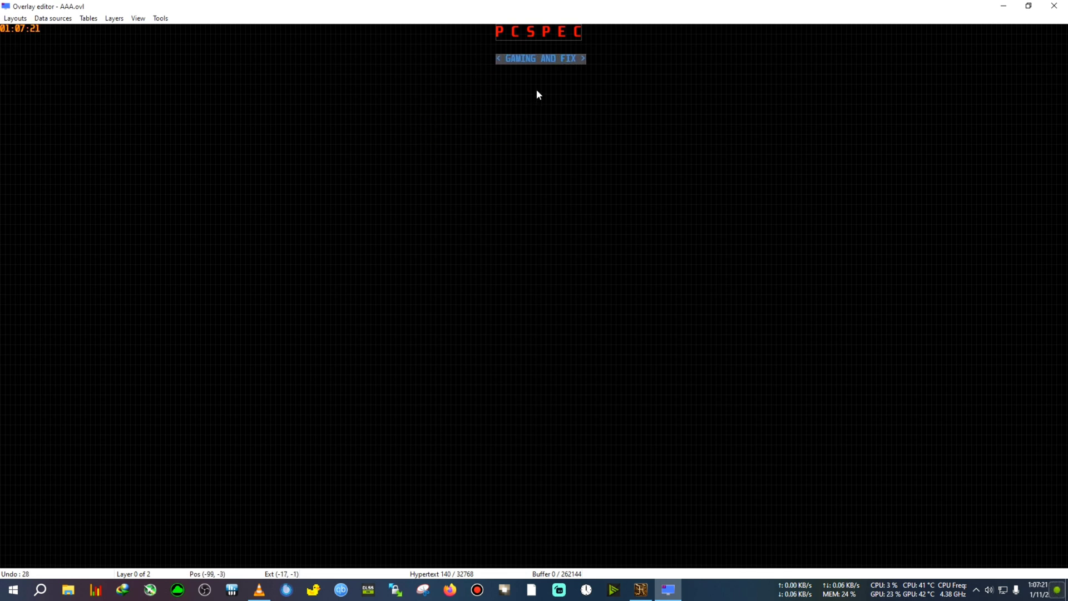
Add two new text layers and drag them side by side to the left.
{"action": "left_click", "coordinate": [108, 20]}
{"action": "left_click", "coordinate": [123, 31]}
{"action": "left_click", "coordinate": [121, 21]}
{"action": "left_click", "coordinate": [127, 31]}
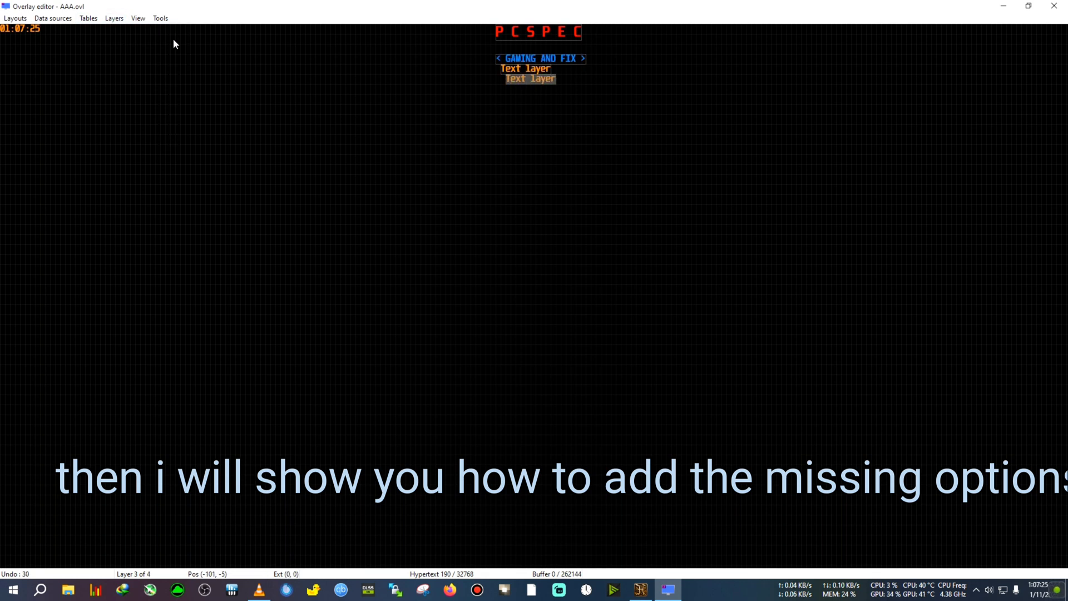
{"action": "left_click_drag", "start_coordinate": [526, 69], "coordinate": [271, 83]}
{"action": "left_click_drag", "start_coordinate": [506, 82], "coordinate": [320, 93]}
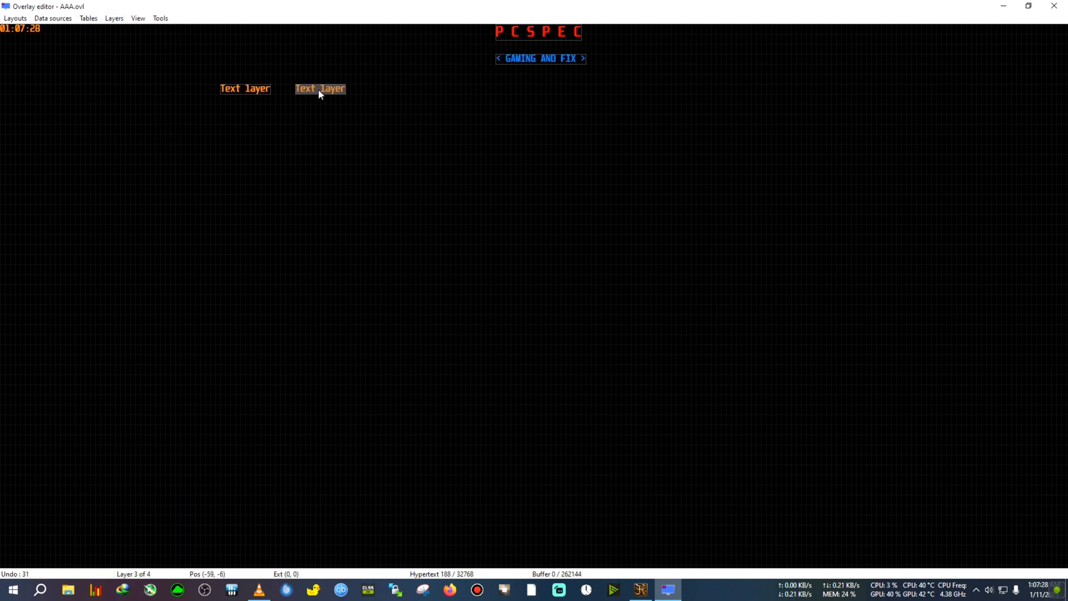
Check the reference gameplay video, then nudge the left text layer into line.
{"action": "left_click", "coordinate": [259, 589]}
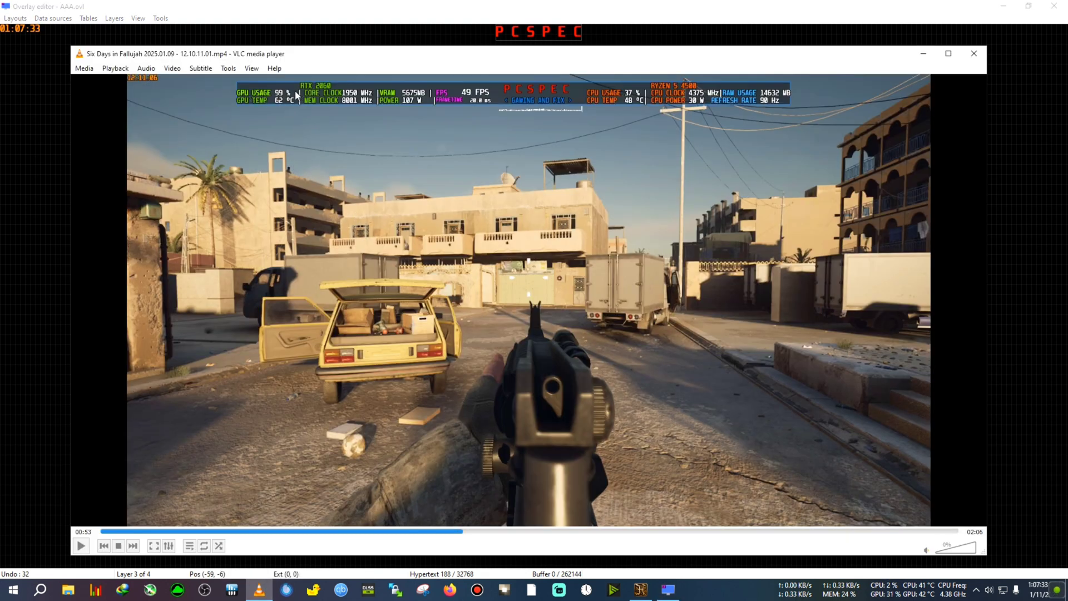
{"action": "left_click", "coordinate": [919, 55]}
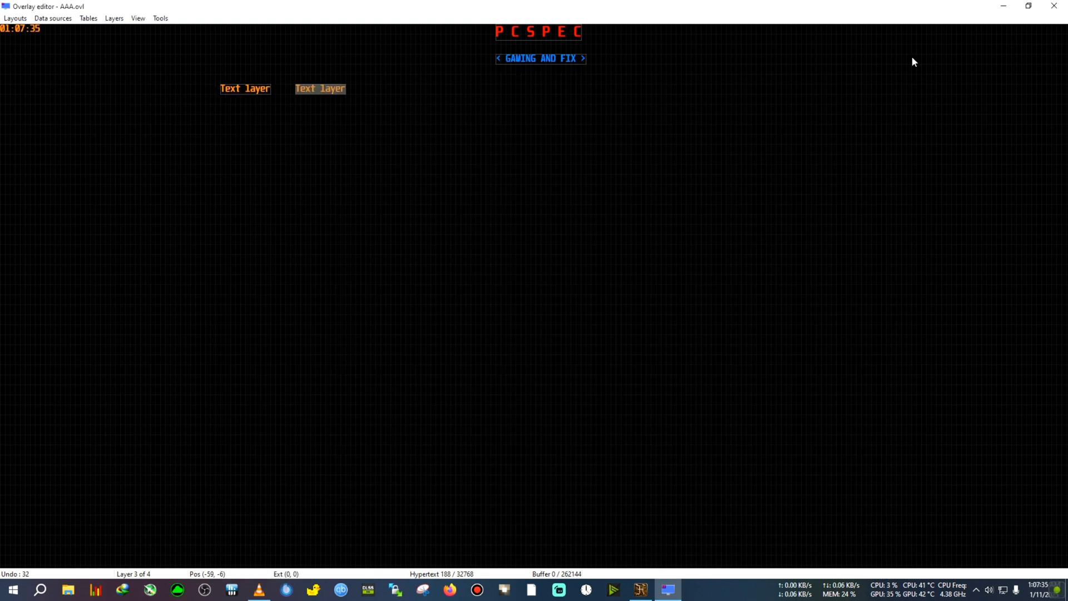
{"action": "left_click_drag", "start_coordinate": [261, 92], "coordinate": [260, 82]}
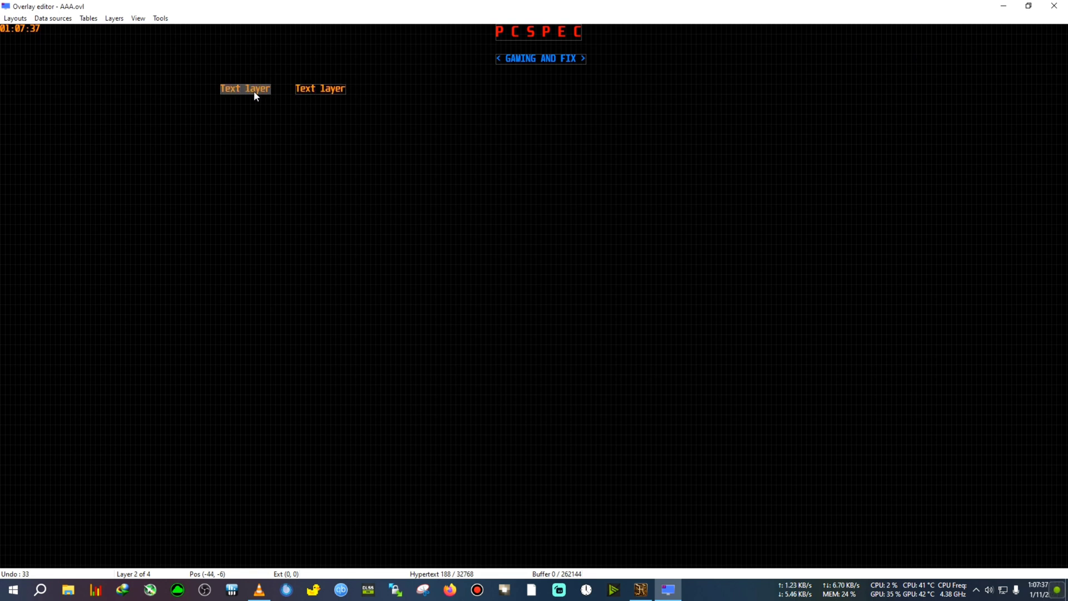
Replace the left text layer's placeholder text with 'GPU USAGE' and apply it.
{"action": "double_click", "coordinate": [256, 96]}
{"action": "left_click_drag", "start_coordinate": [65, 136], "coordinate": [2, 143]}
{"action": "type", "text": "GPU USAGE"}
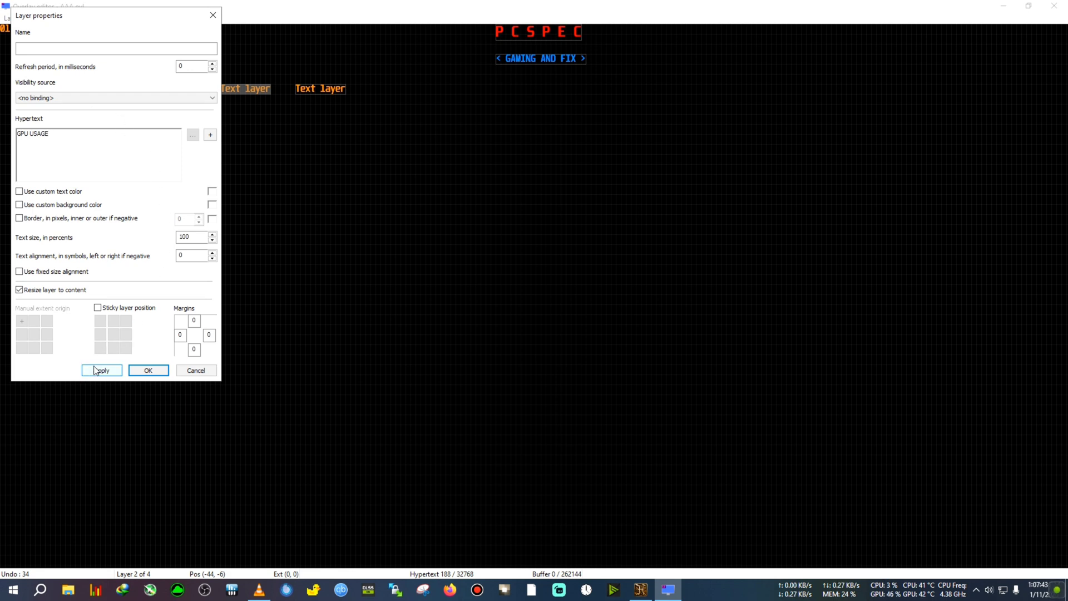
{"action": "left_click", "coordinate": [96, 370]}
{"action": "left_click", "coordinate": [148, 369]}
Give the GPU USAGE layer a custom light green text colour.
{"action": "double_click", "coordinate": [250, 95]}
{"action": "left_click", "coordinate": [35, 191]}
{"action": "left_click", "coordinate": [212, 192]}
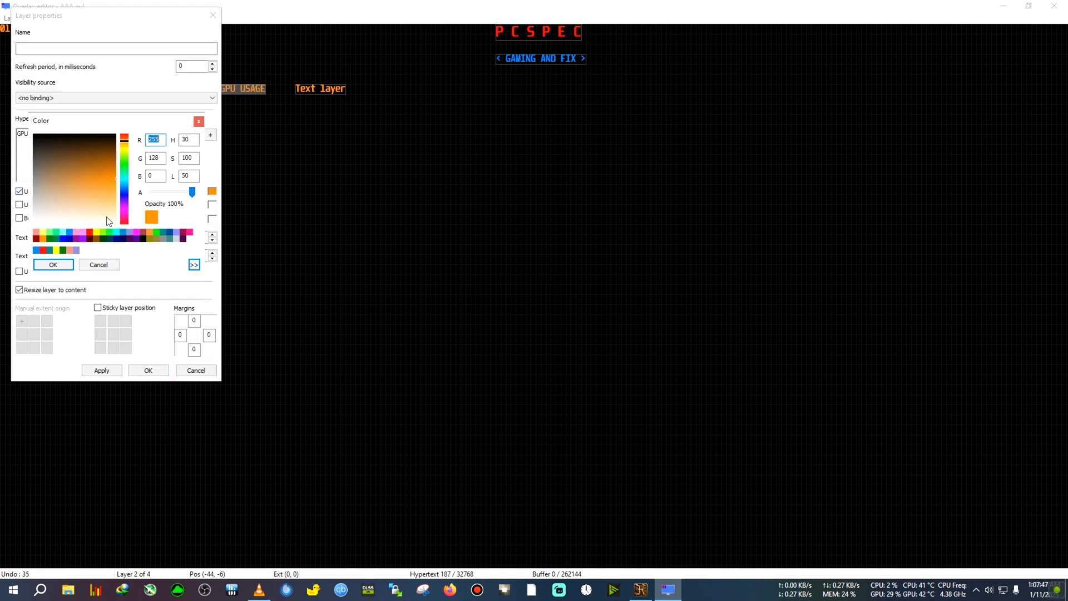
{"action": "left_click", "coordinate": [49, 232]}
{"action": "left_click", "coordinate": [53, 265]}
{"action": "left_click", "coordinate": [146, 370]}
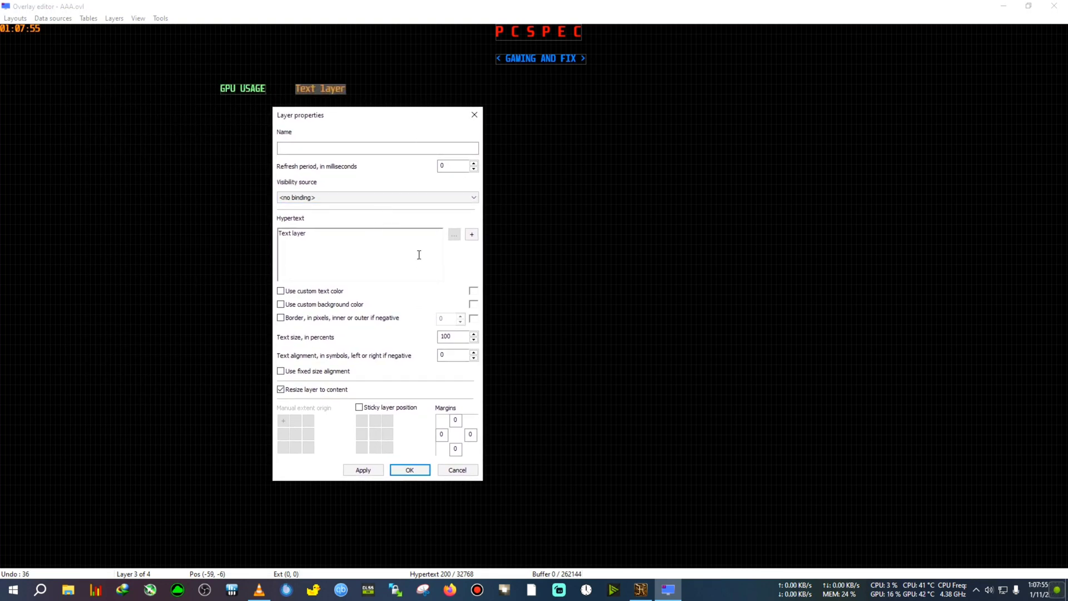
Embed the GPU1 usage current-value macro in the right text layer and apply it.
{"action": "left_click", "coordinate": [472, 238]}
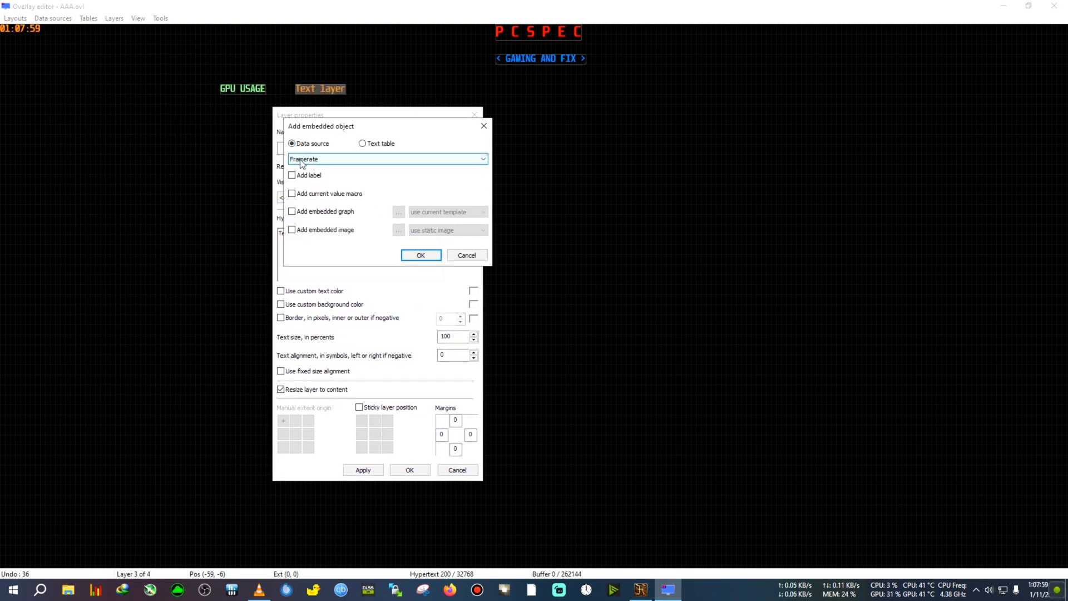
{"action": "left_click", "coordinate": [348, 160]}
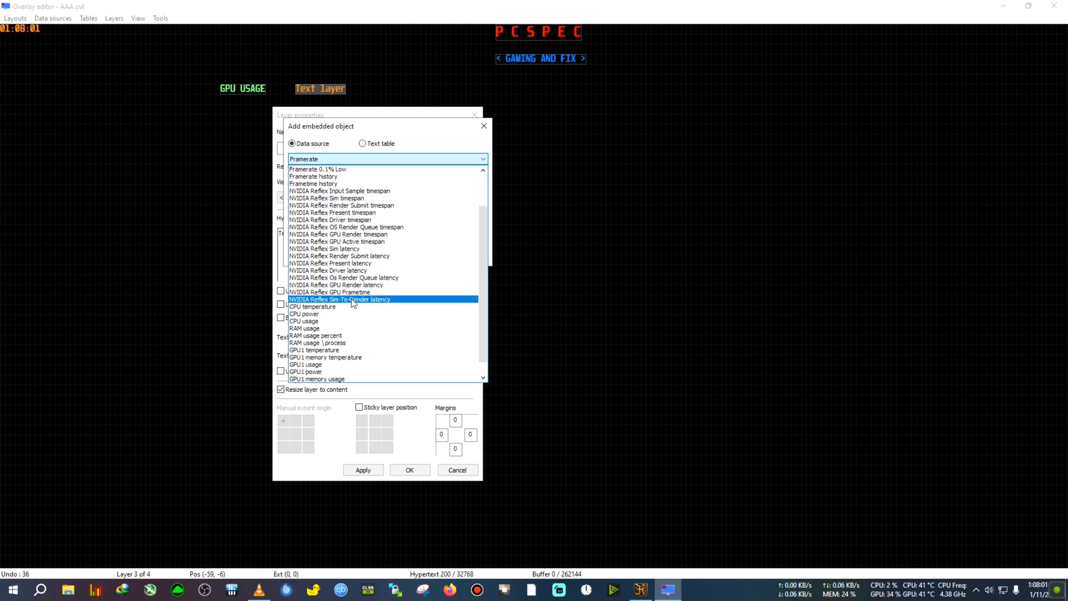
{"action": "scroll", "coordinate": [334, 300], "scroll_direction": "down", "scroll_amount": 3}
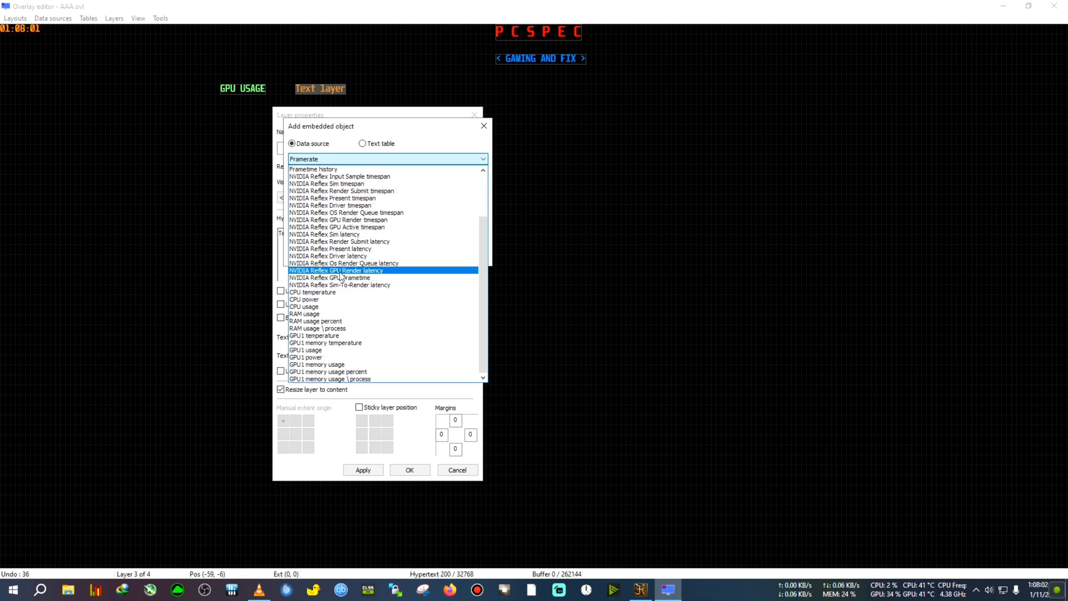
{"action": "left_click", "coordinate": [311, 350]}
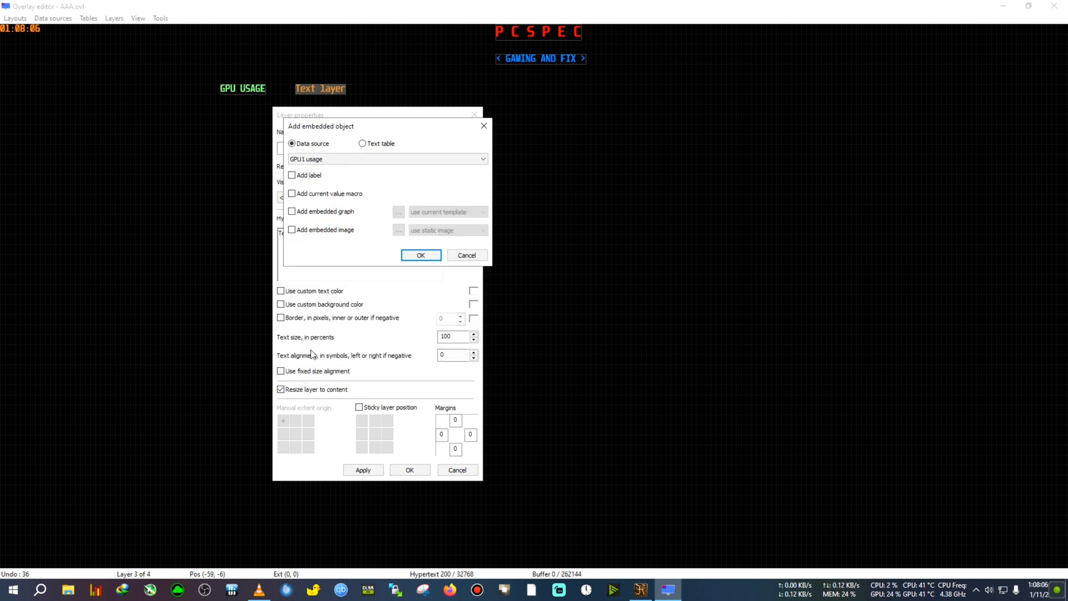
{"action": "left_click", "coordinate": [313, 197]}
{"action": "left_click", "coordinate": [435, 259]}
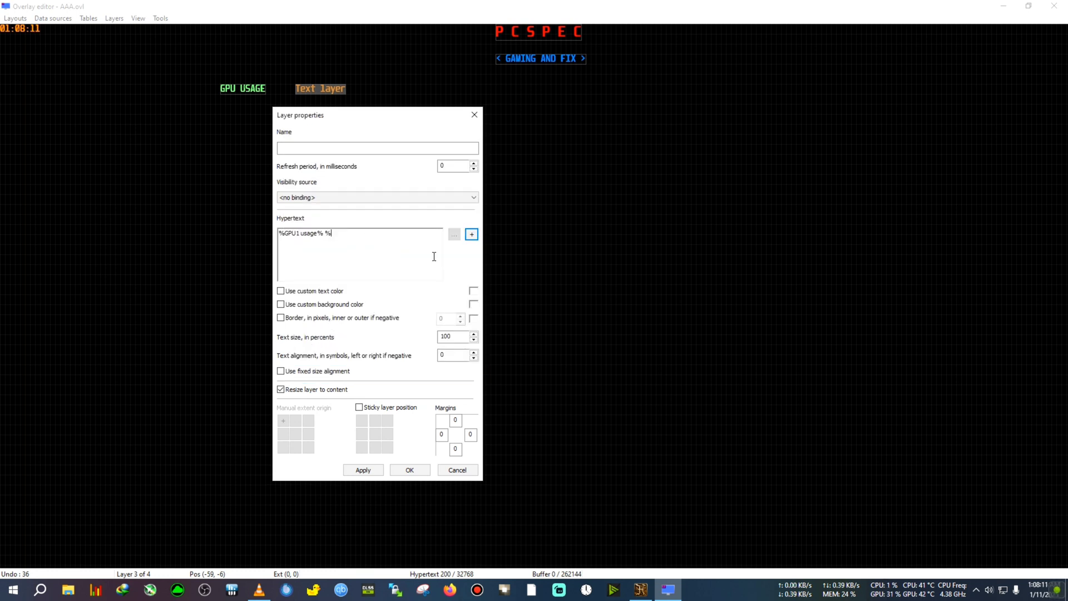
{"action": "left_click", "coordinate": [370, 471]}
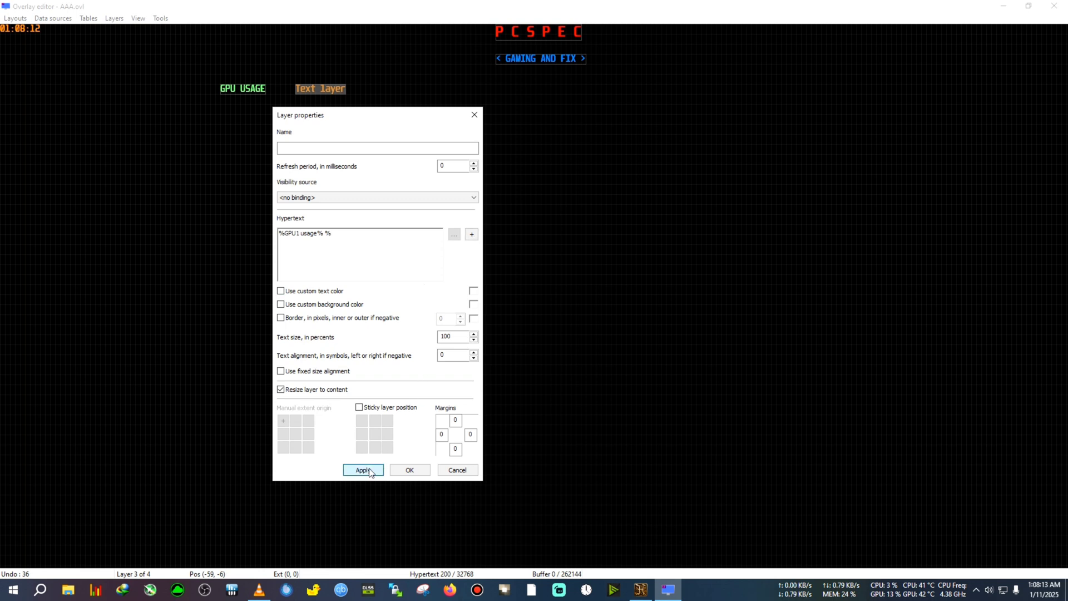
{"action": "left_click", "coordinate": [414, 472]}
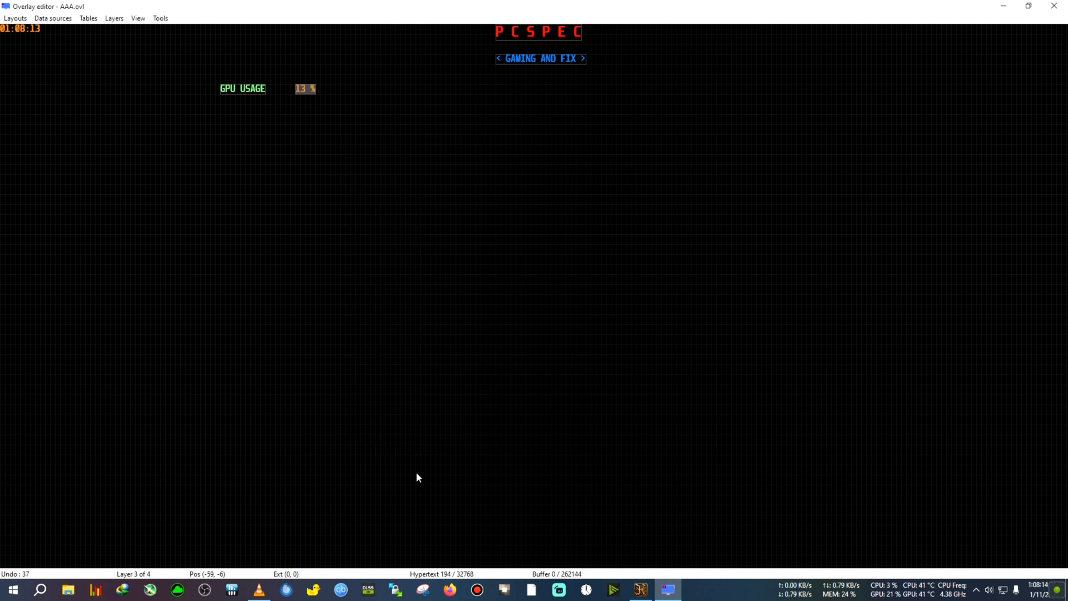
Make the GPU usage value light green and drag the GPU USAGE row to the overlay top.
{"action": "double_click", "coordinate": [309, 91]}
{"action": "left_click", "coordinate": [212, 191]}
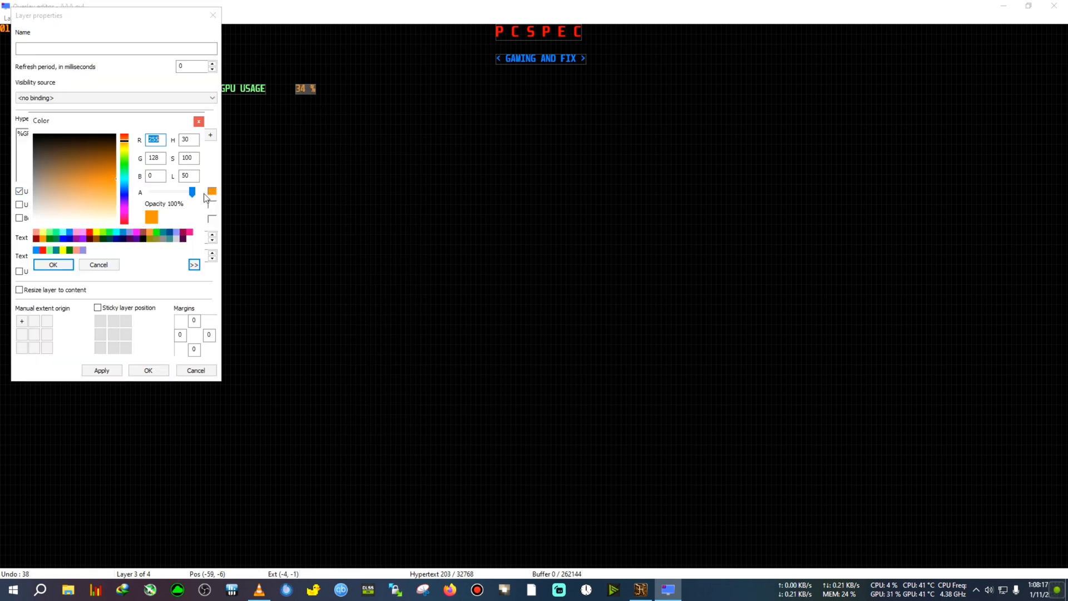
{"action": "left_click", "coordinate": [51, 233]}
{"action": "left_click", "coordinate": [55, 261]}
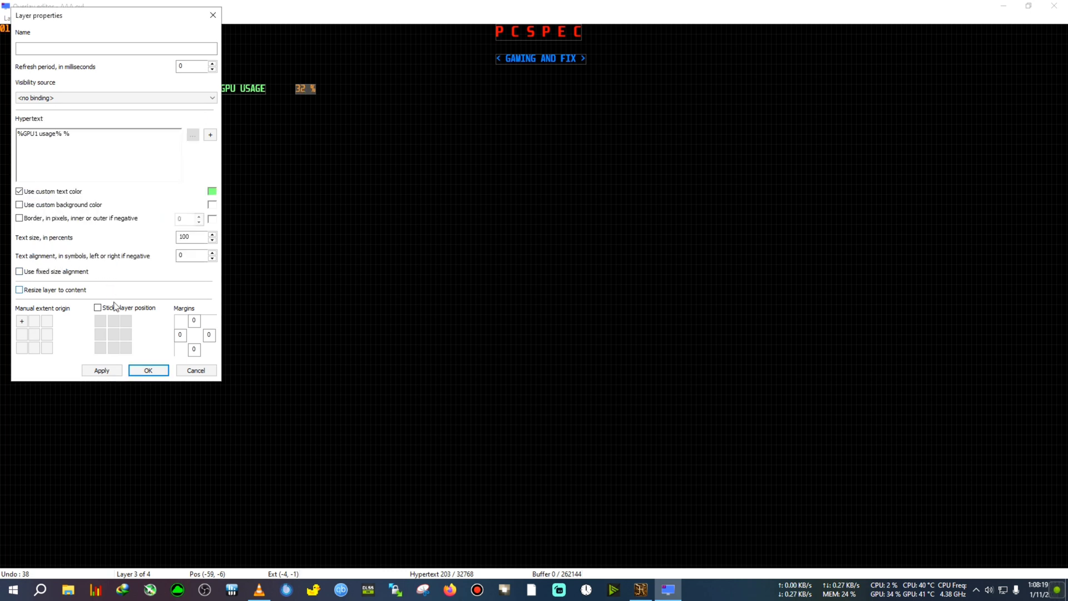
{"action": "left_click", "coordinate": [147, 370]}
{"action": "left_click_drag", "start_coordinate": [243, 94], "coordinate": [203, 43]}
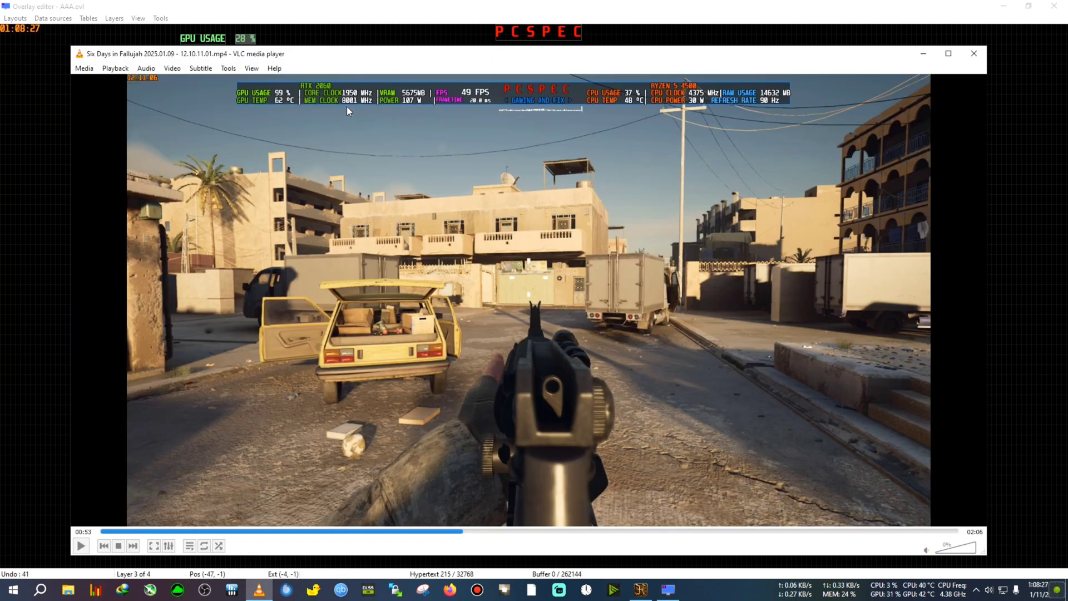
{"action": "left_click_drag", "start_coordinate": [355, 59], "coordinate": [349, 90]}
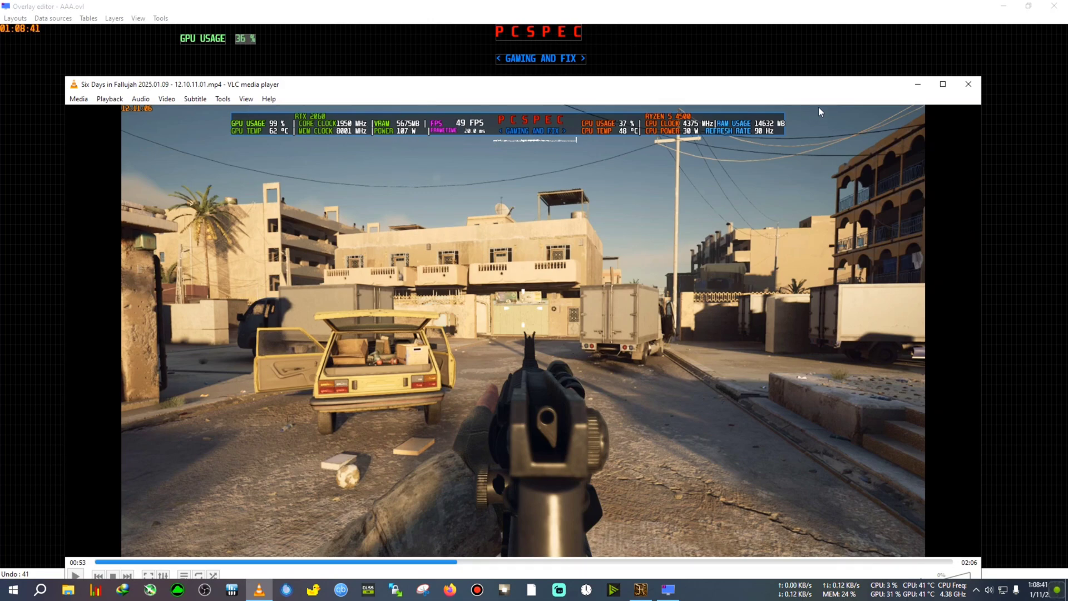
Add a new text layer through Layers > Add and place it below the GPU USAGE row.
{"action": "left_click", "coordinate": [918, 84]}
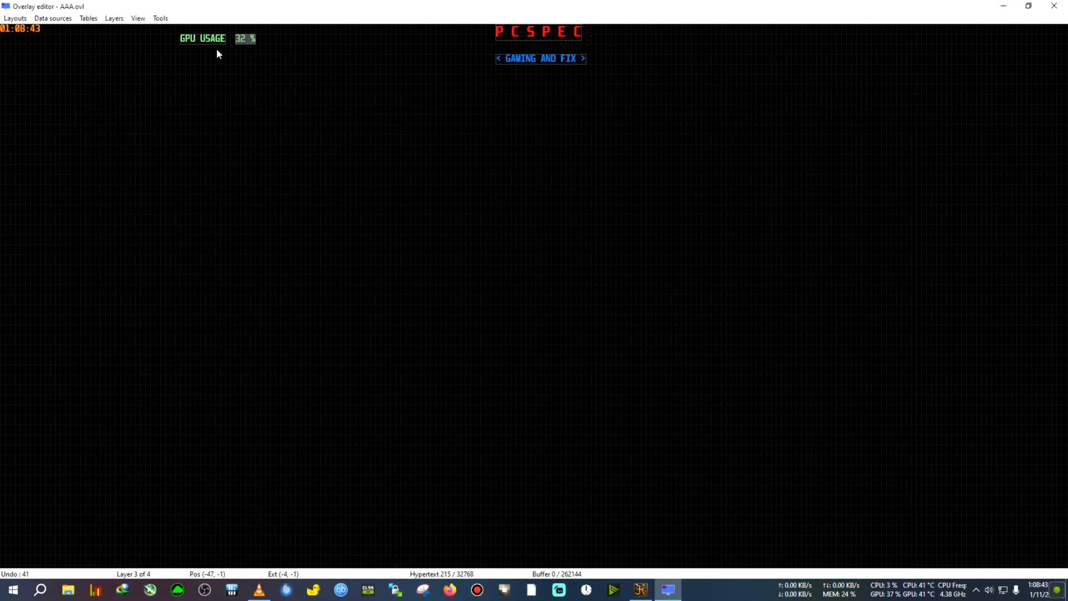
{"action": "left_click", "coordinate": [114, 18]}
{"action": "left_click", "coordinate": [124, 30]}
{"action": "left_click_drag", "start_coordinate": [272, 51], "coordinate": [368, 176]}
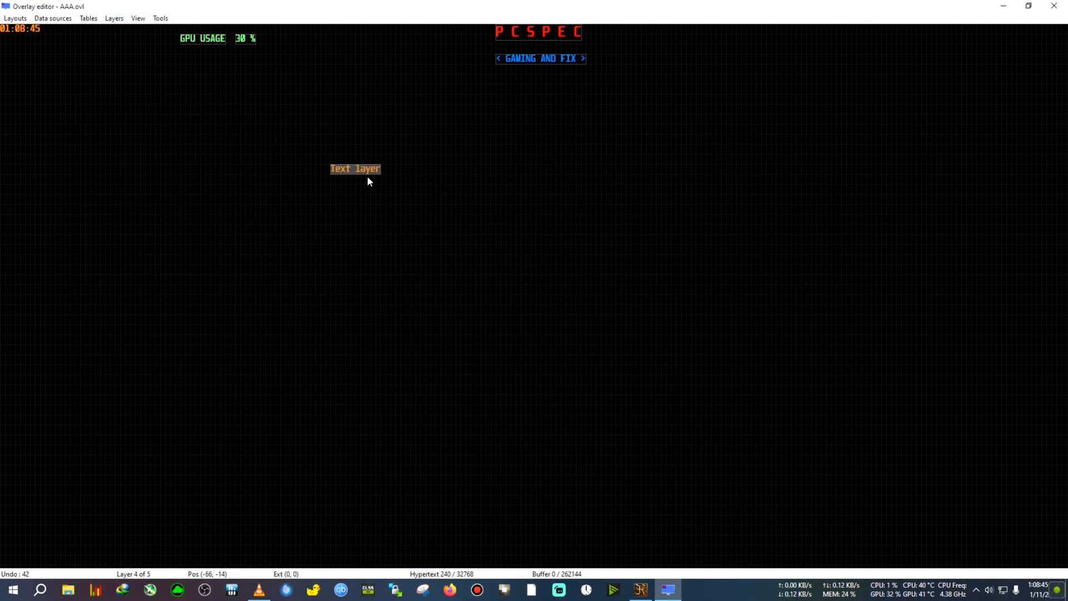
Browse the new layer's embeddable data sources, then cancel without changes.
{"action": "double_click", "coordinate": [369, 175]}
{"action": "left_click_drag", "start_coordinate": [152, 22], "coordinate": [577, 130]}
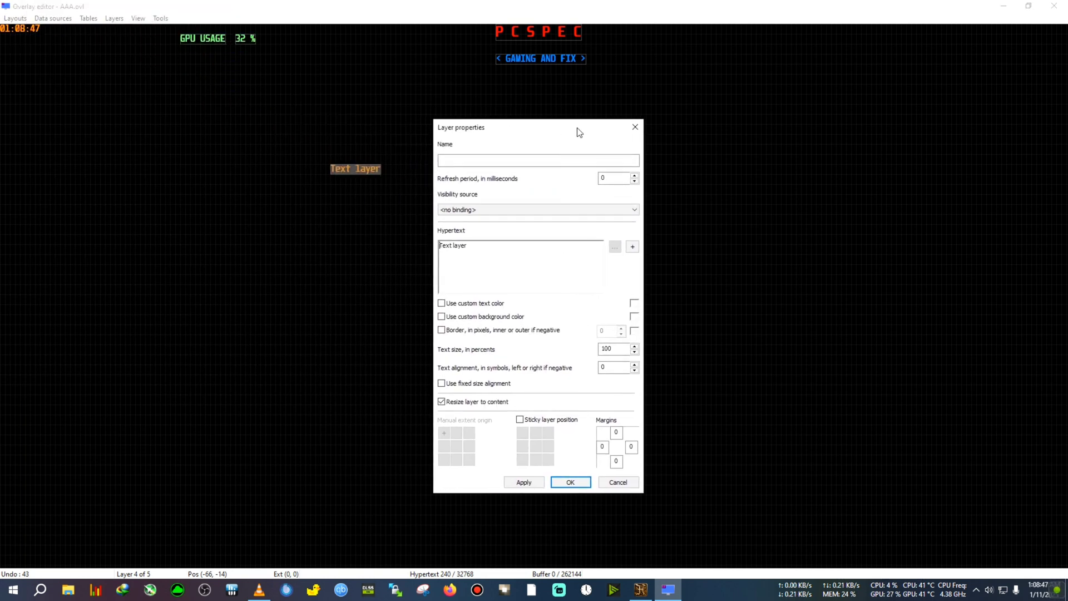
{"action": "left_click", "coordinate": [632, 247]}
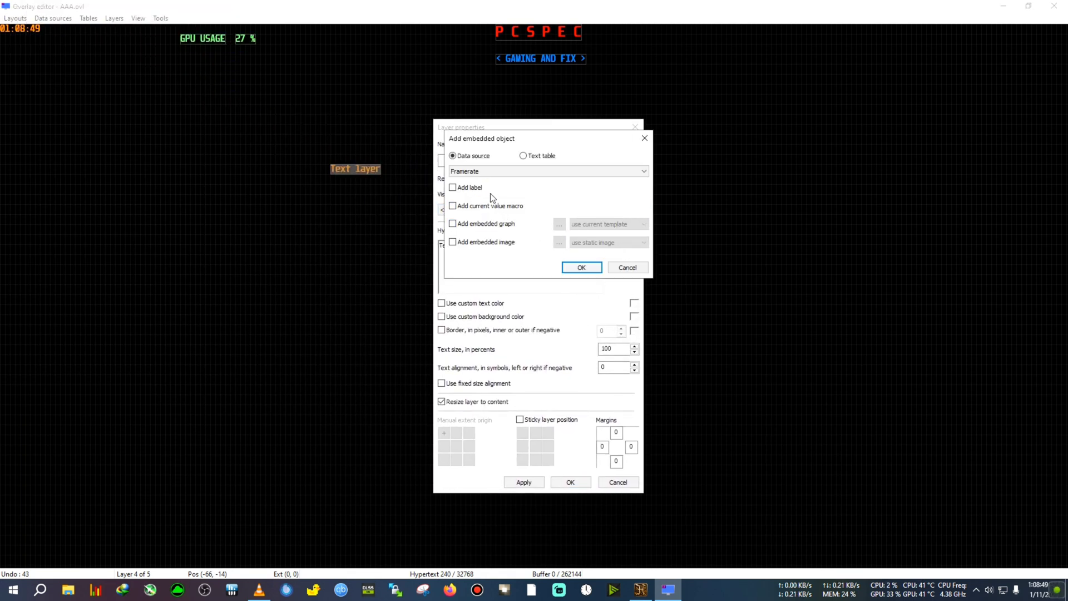
{"action": "left_click", "coordinate": [482, 171]}
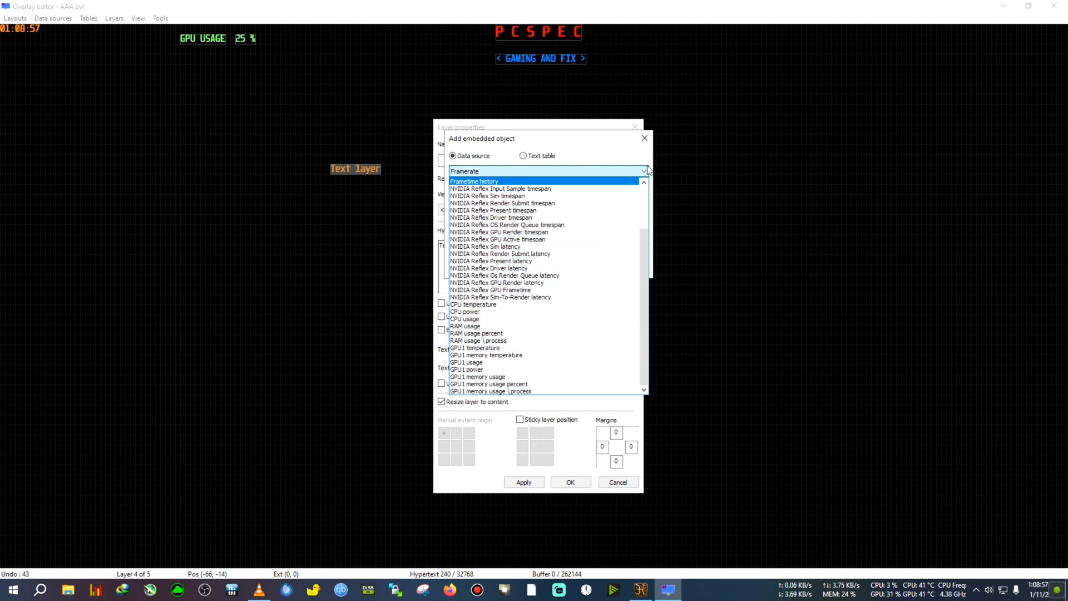
{"action": "left_click", "coordinate": [644, 138]}
{"action": "left_click", "coordinate": [645, 139]}
{"action": "left_click", "coordinate": [636, 127]}
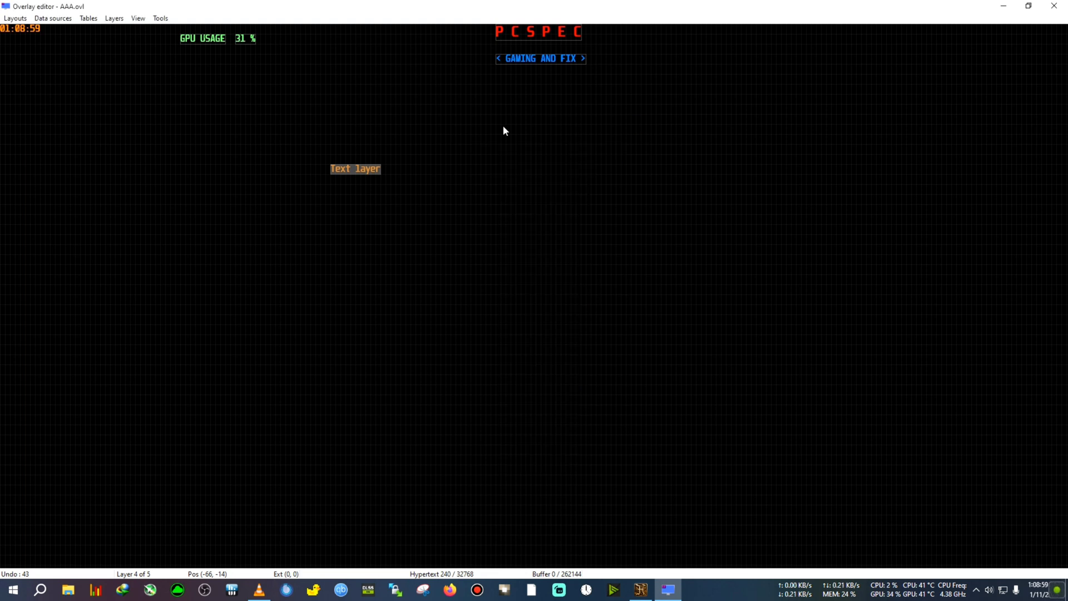
Open the Overlay data sources list via Data sources > Edit.
{"action": "left_click", "coordinate": [60, 21]}
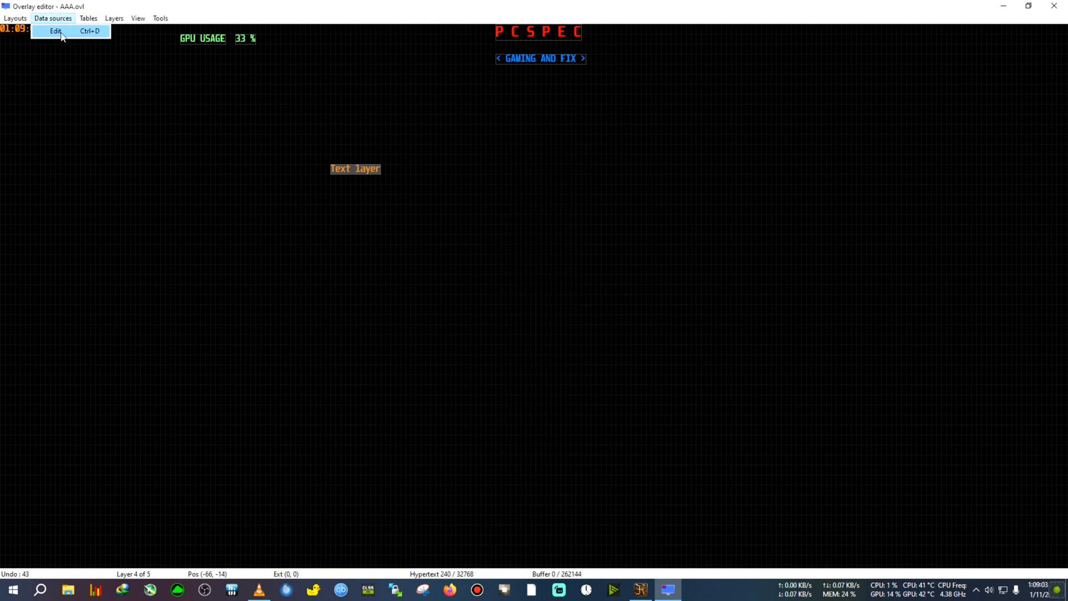
{"action": "left_click", "coordinate": [56, 31]}
{"action": "left_click_drag", "start_coordinate": [112, 26], "coordinate": [549, 147]}
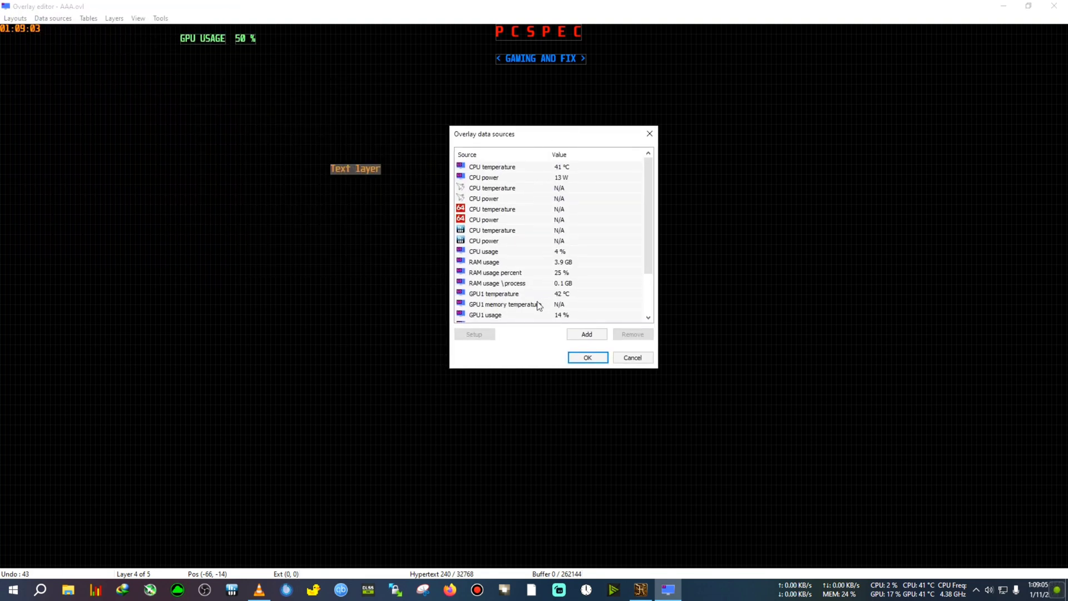
Start adding data sources and briefly try MSI Afterburner as the provider.
{"action": "left_click", "coordinate": [584, 334]}
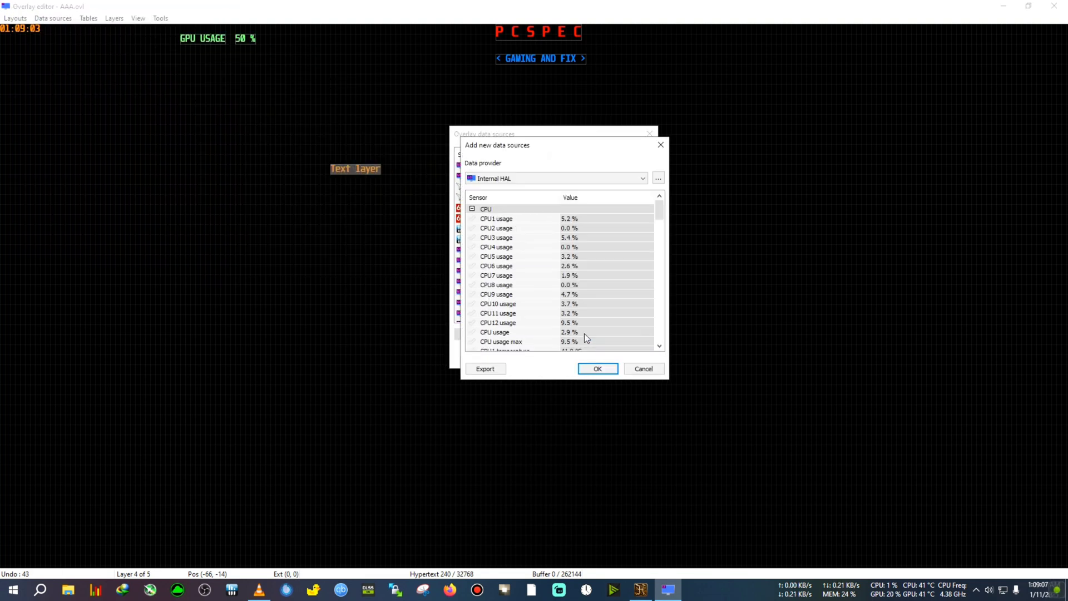
{"action": "left_click", "coordinate": [558, 178]}
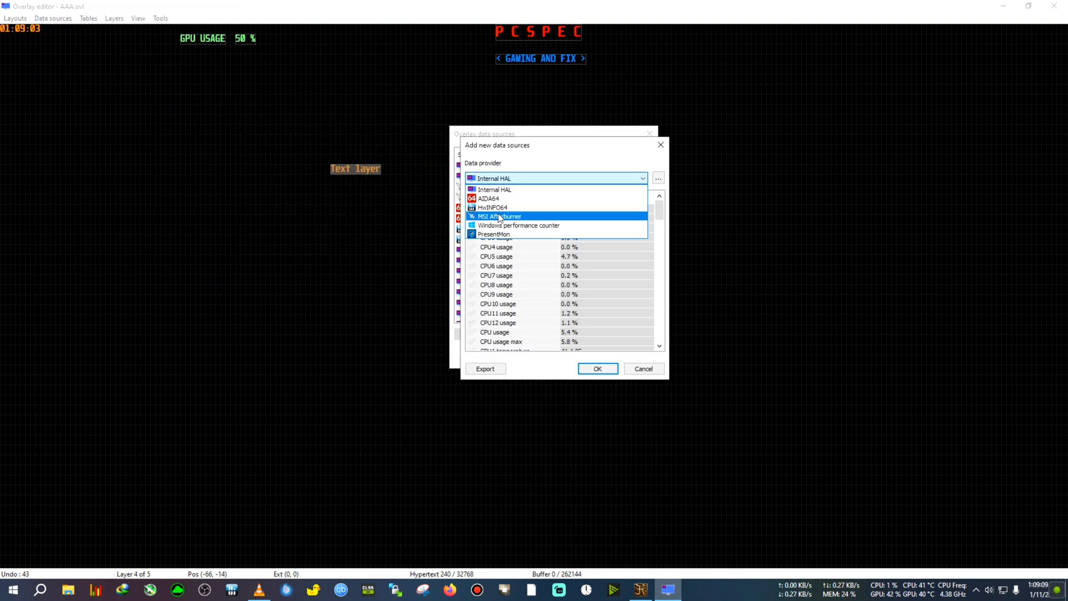
{"action": "left_click", "coordinate": [609, 179]}
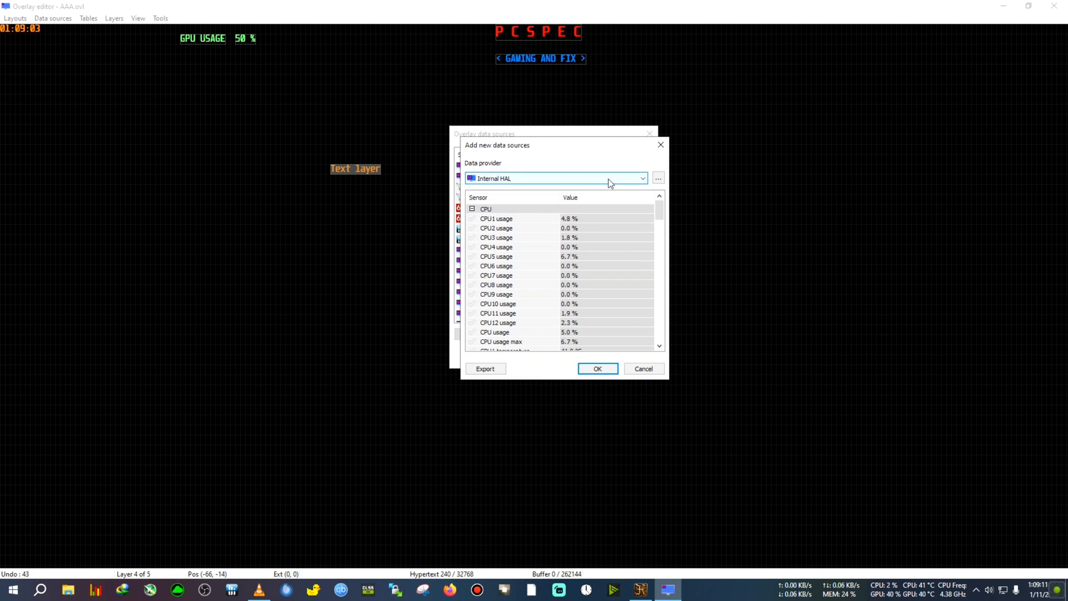
{"action": "left_click", "coordinate": [608, 179]}
{"action": "left_click", "coordinate": [614, 221]}
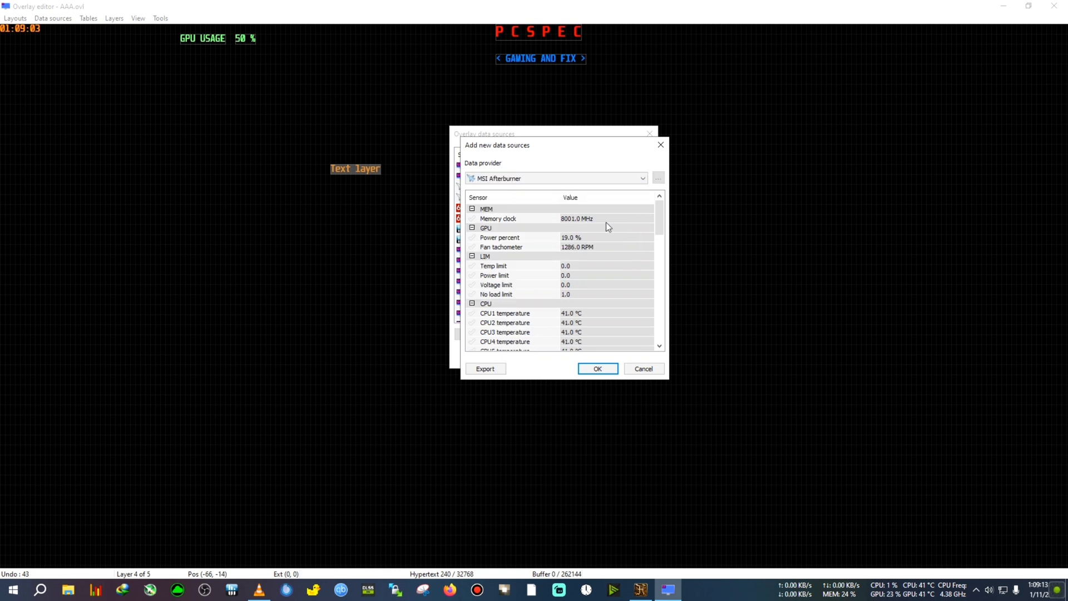
{"action": "left_click_drag", "start_coordinate": [656, 212], "coordinate": [656, 286]}
{"action": "scroll", "coordinate": [527, 292], "scroll_direction": "up", "scroll_amount": 1}
{"action": "scroll", "coordinate": [527, 292], "scroll_direction": "down", "scroll_amount": 2}
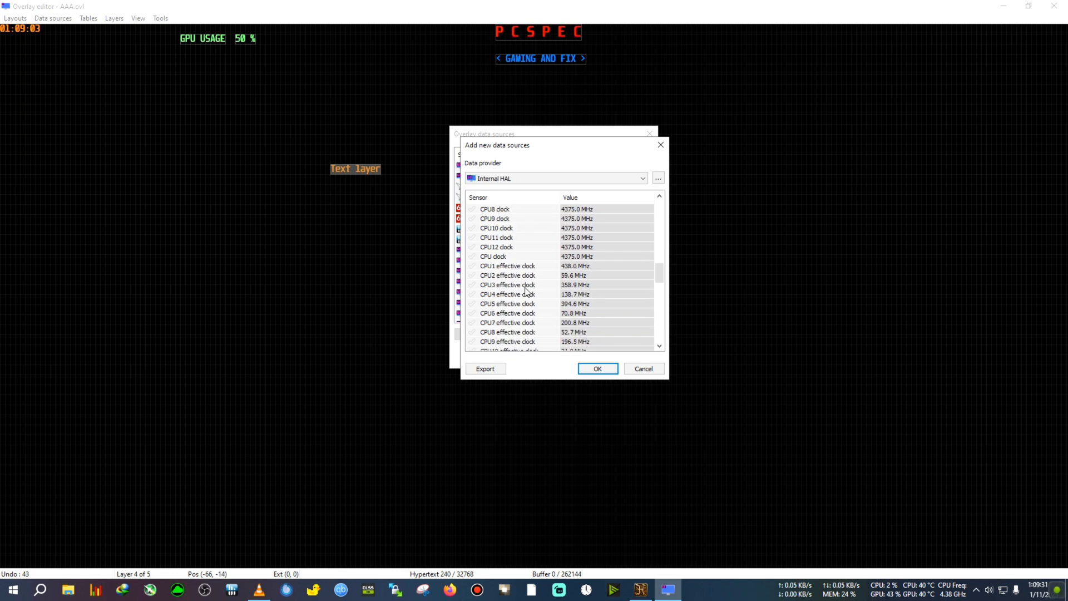
Keep Internal HAL as the provider and scroll its sensor list to the GPU readings.
{"action": "left_click", "coordinate": [509, 179]}
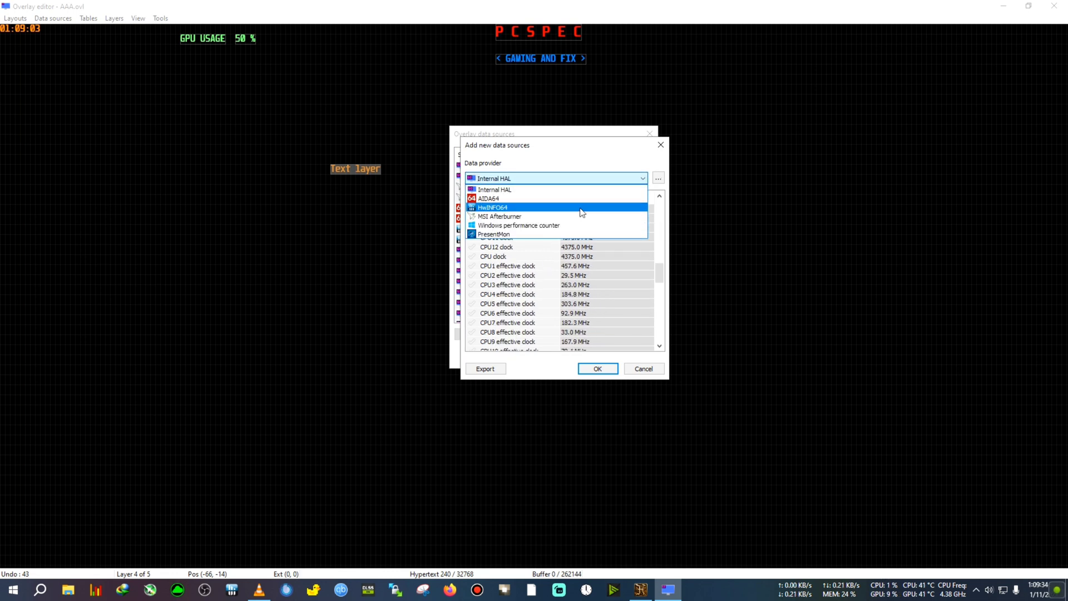
{"action": "left_click", "coordinate": [626, 189]}
{"action": "left_click_drag", "start_coordinate": [658, 274], "coordinate": [658, 333]}
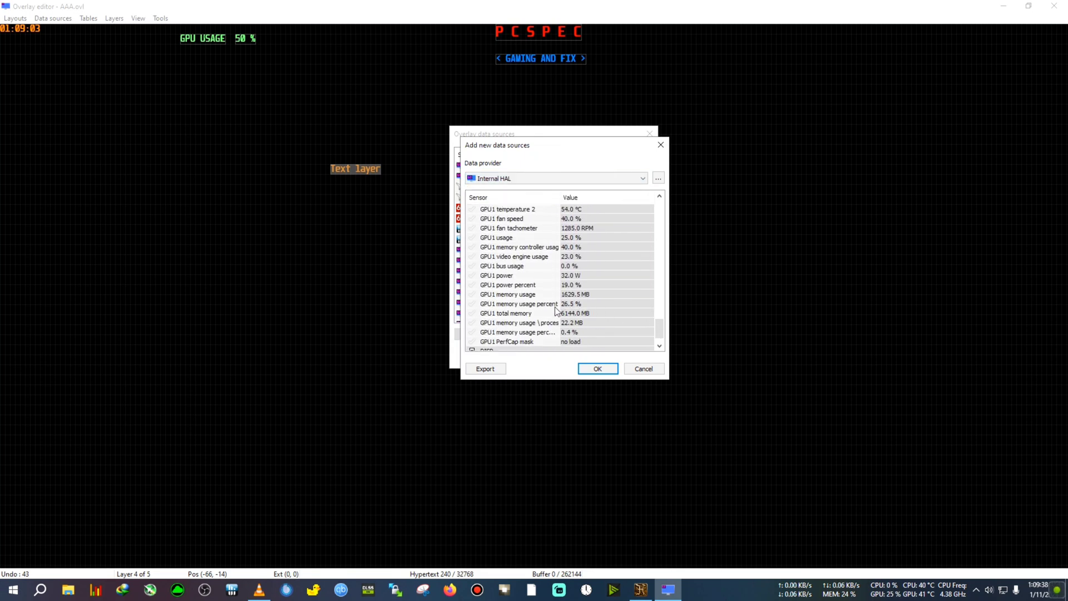
{"action": "scroll", "coordinate": [554, 315], "scroll_direction": "down", "scroll_amount": 1}
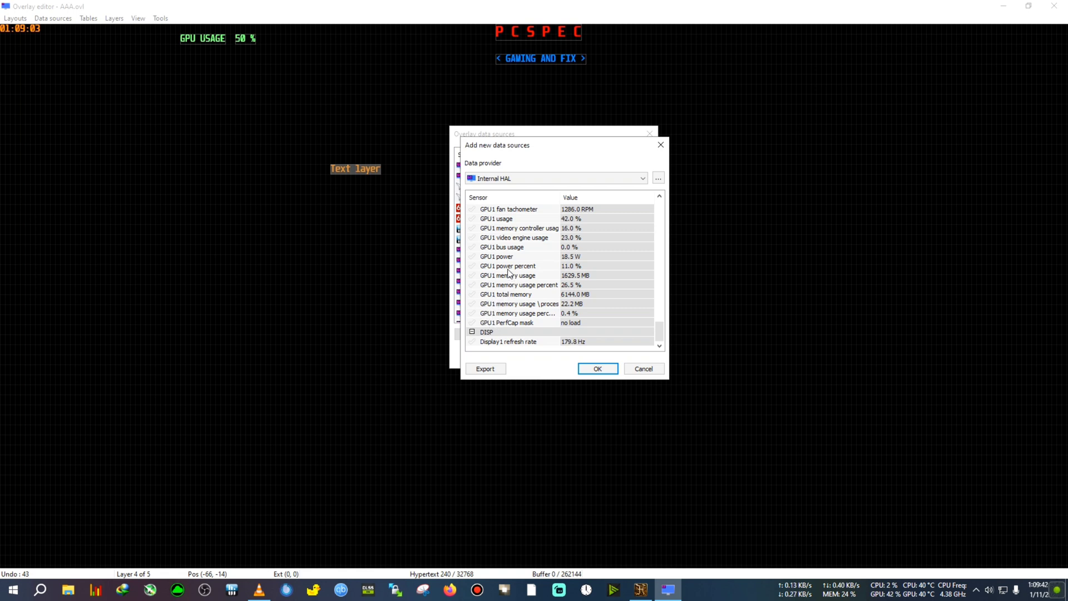
{"action": "scroll", "coordinate": [479, 281], "scroll_direction": "up", "scroll_amount": 3}
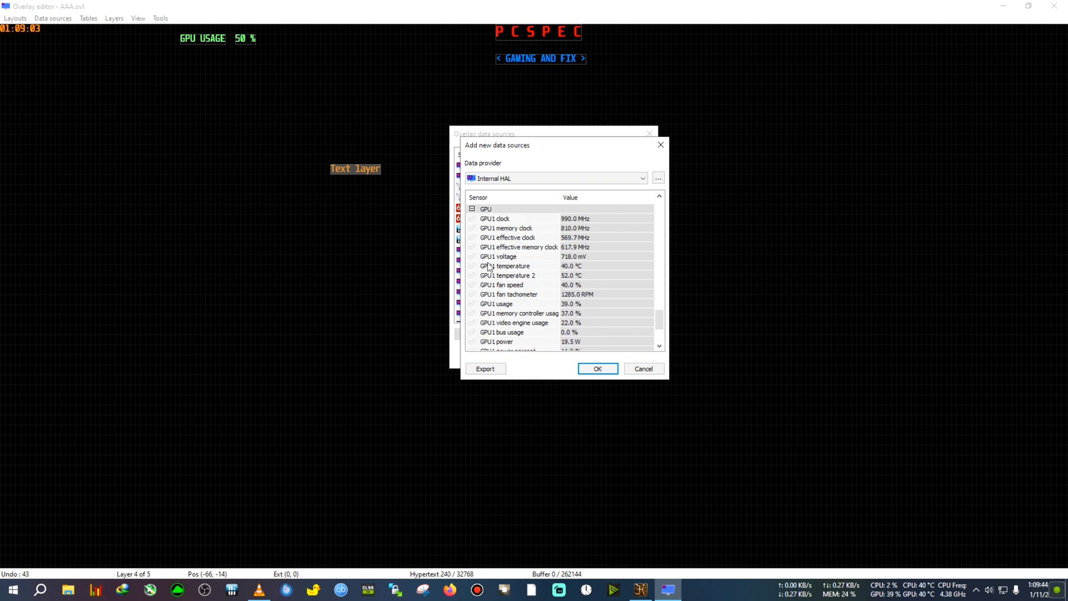
Import GPU1 clock, memory clock, temperature, usage, power, memory usage \ process and effective memory clock.
{"action": "left_click", "coordinate": [473, 220]}
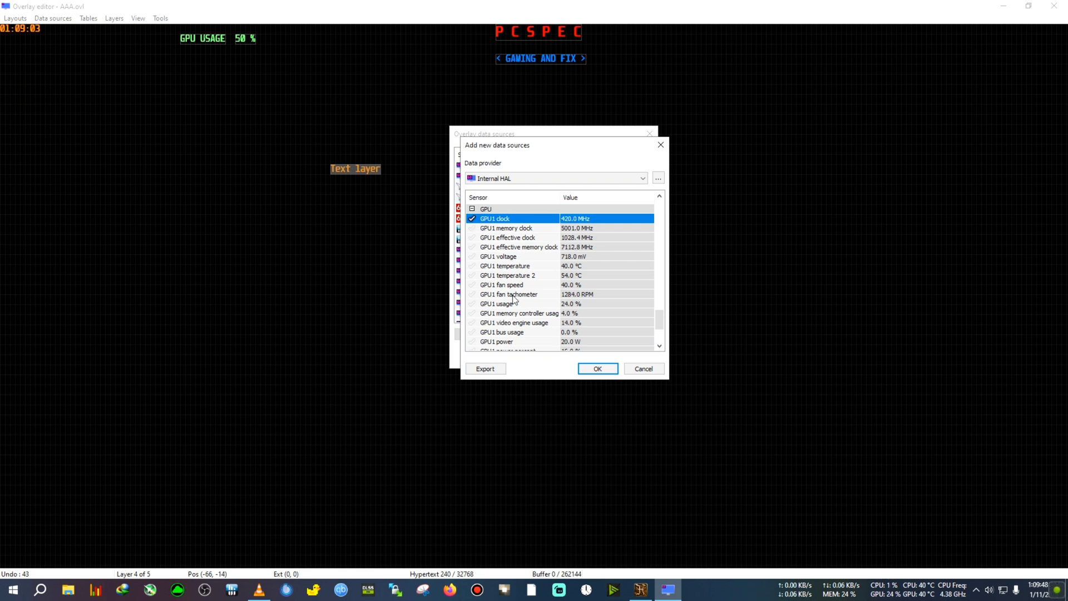
{"action": "left_click", "coordinate": [472, 228]}
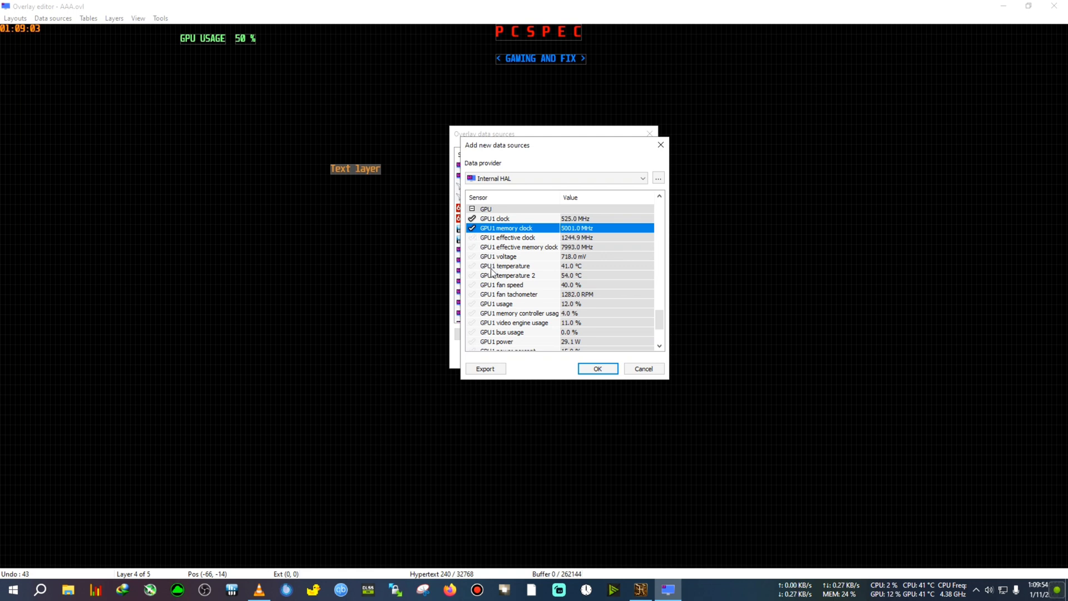
{"action": "left_click", "coordinate": [472, 266]}
{"action": "scroll", "coordinate": [487, 277], "scroll_direction": "down", "scroll_amount": 1}
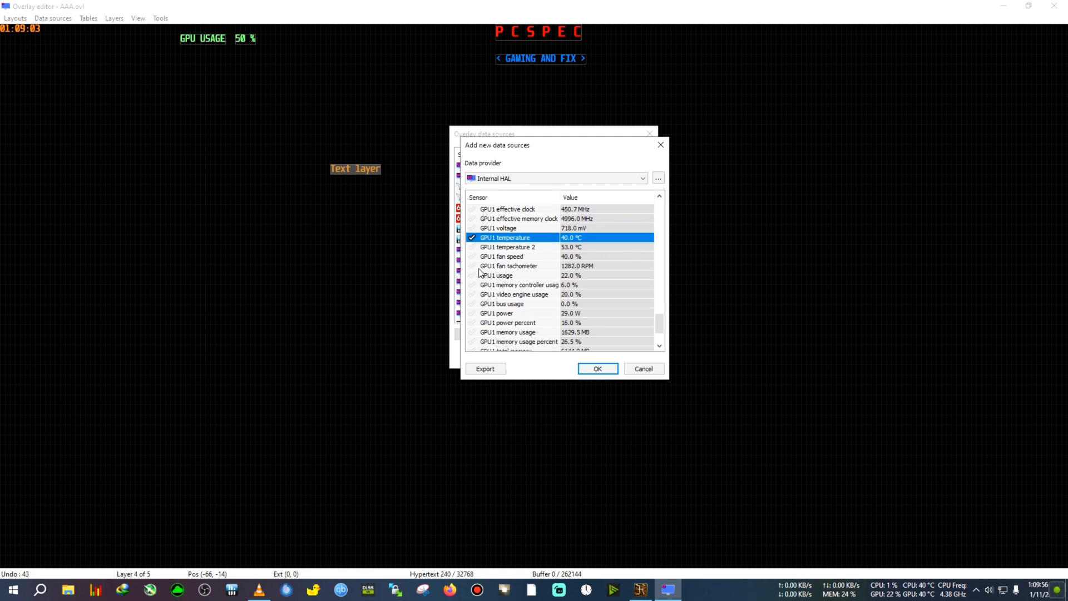
{"action": "left_click", "coordinate": [481, 277]}
{"action": "scroll", "coordinate": [488, 284], "scroll_direction": "down", "scroll_amount": 1}
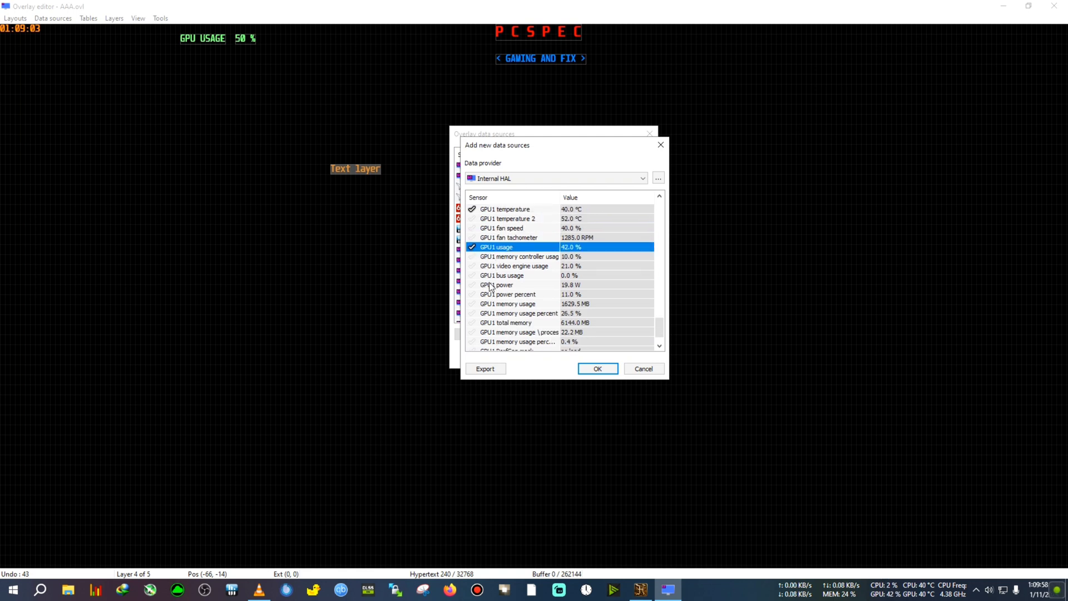
{"action": "left_click", "coordinate": [472, 285]}
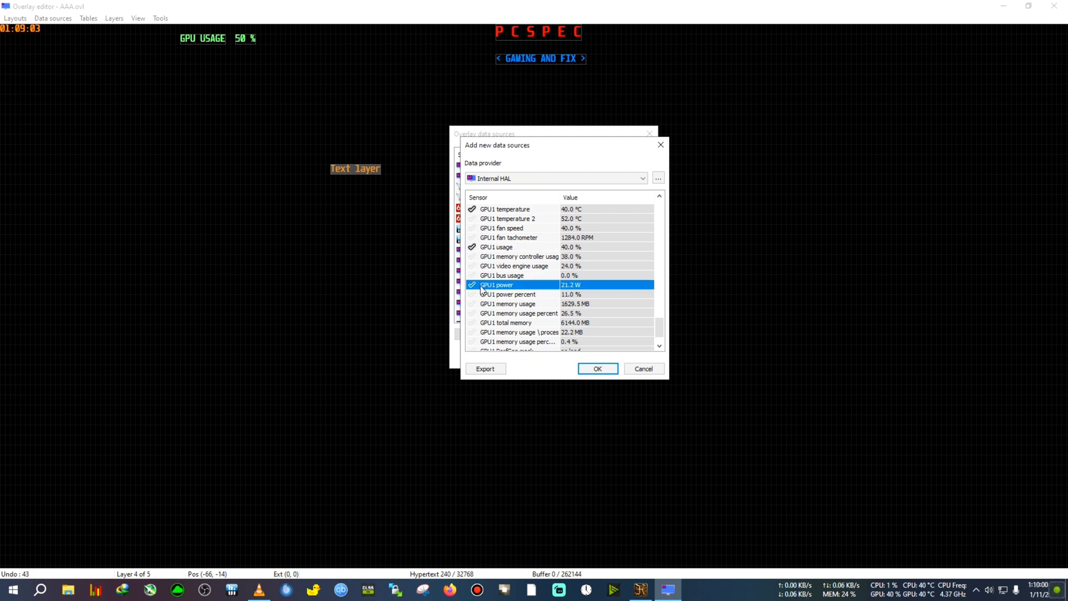
{"action": "scroll", "coordinate": [472, 272], "scroll_direction": "down", "scroll_amount": 1}
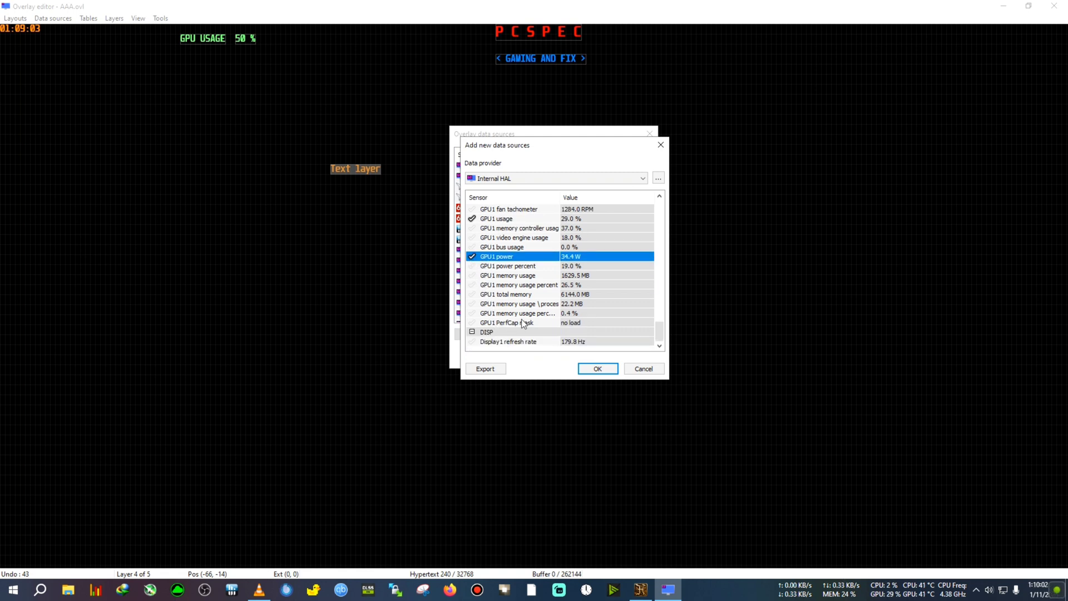
{"action": "left_click", "coordinate": [474, 304]}
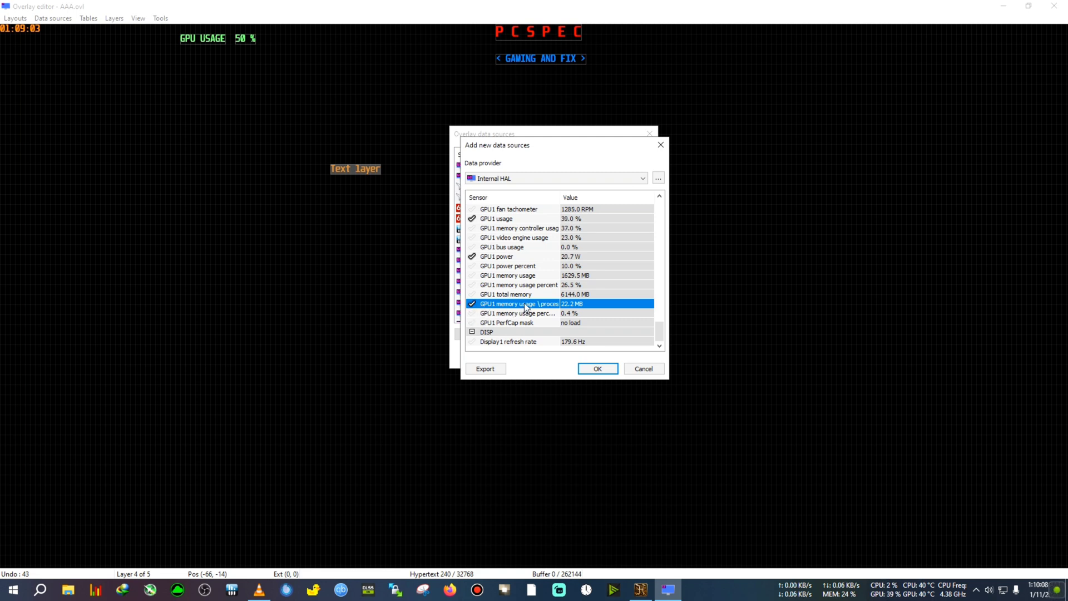
{"action": "scroll", "coordinate": [541, 299], "scroll_direction": "up", "scroll_amount": 3}
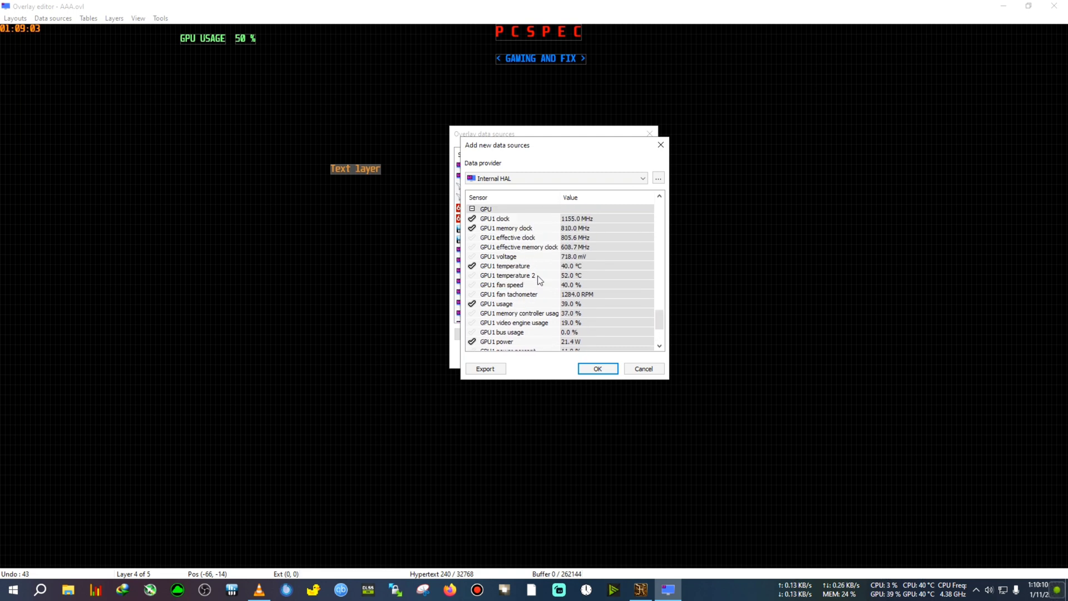
{"action": "scroll", "coordinate": [529, 269], "scroll_direction": "up", "scroll_amount": 1}
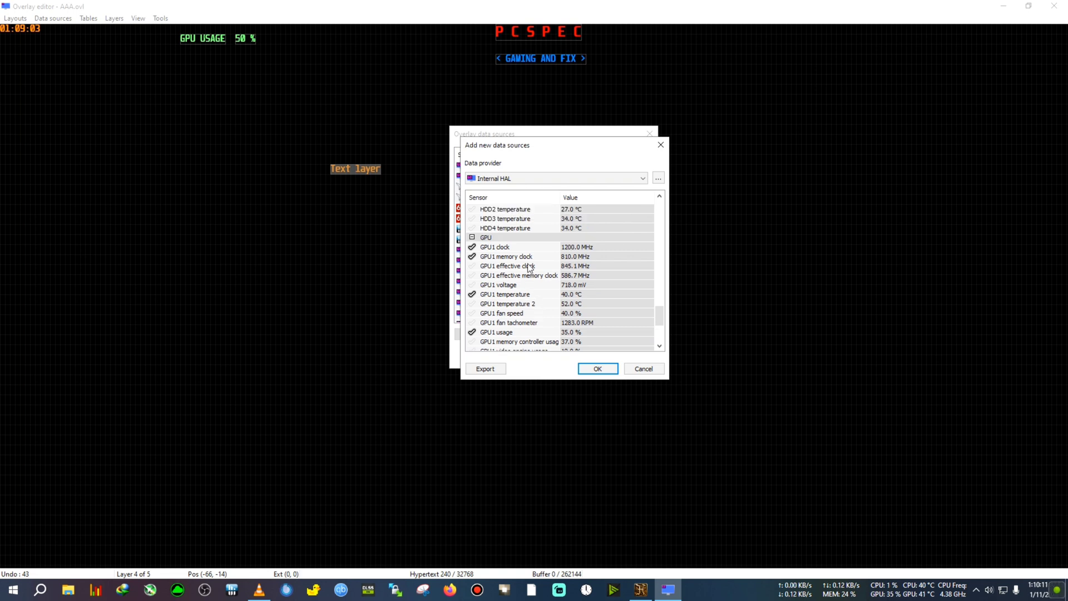
{"action": "left_click", "coordinate": [472, 276]}
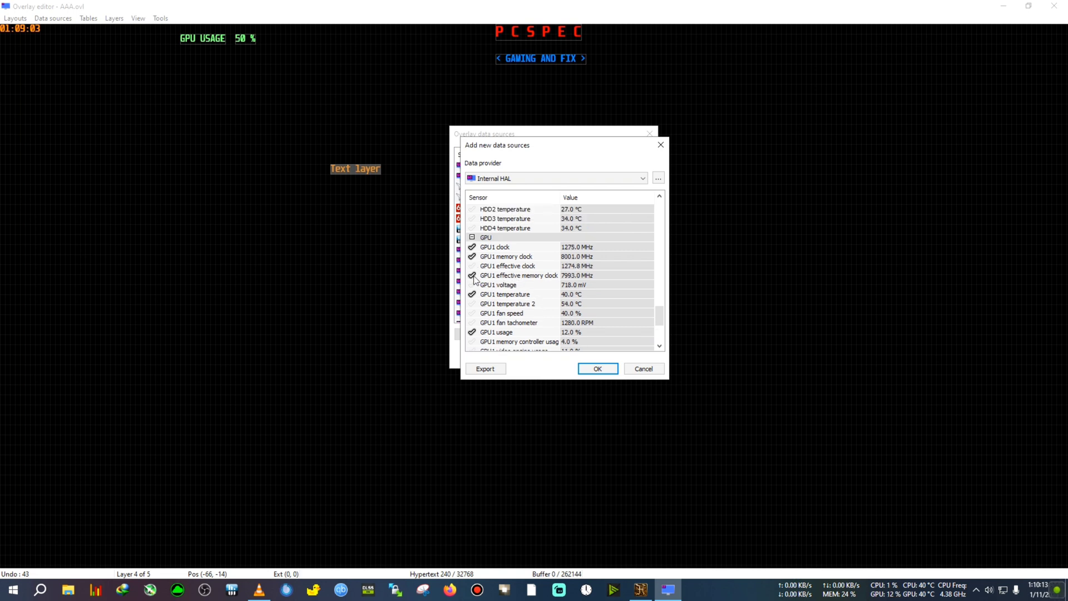
{"action": "left_click", "coordinate": [597, 368]}
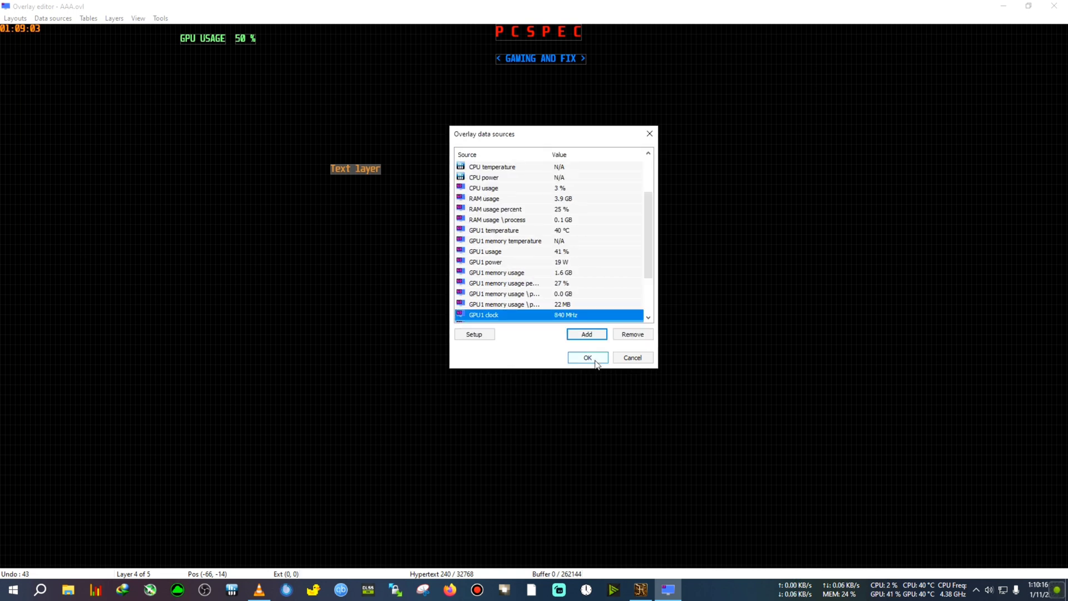
Embed the GPU1 clock value in the Text layer and move it beside the GPU CLOCK label.
{"action": "left_click", "coordinate": [594, 359]}
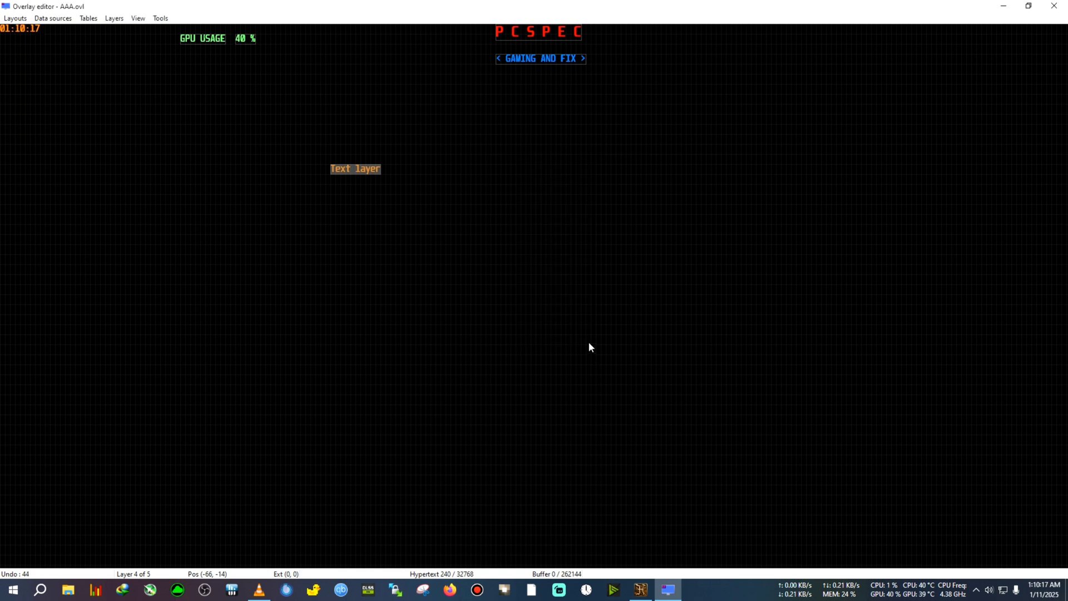
{"action": "double_click", "coordinate": [362, 172]}
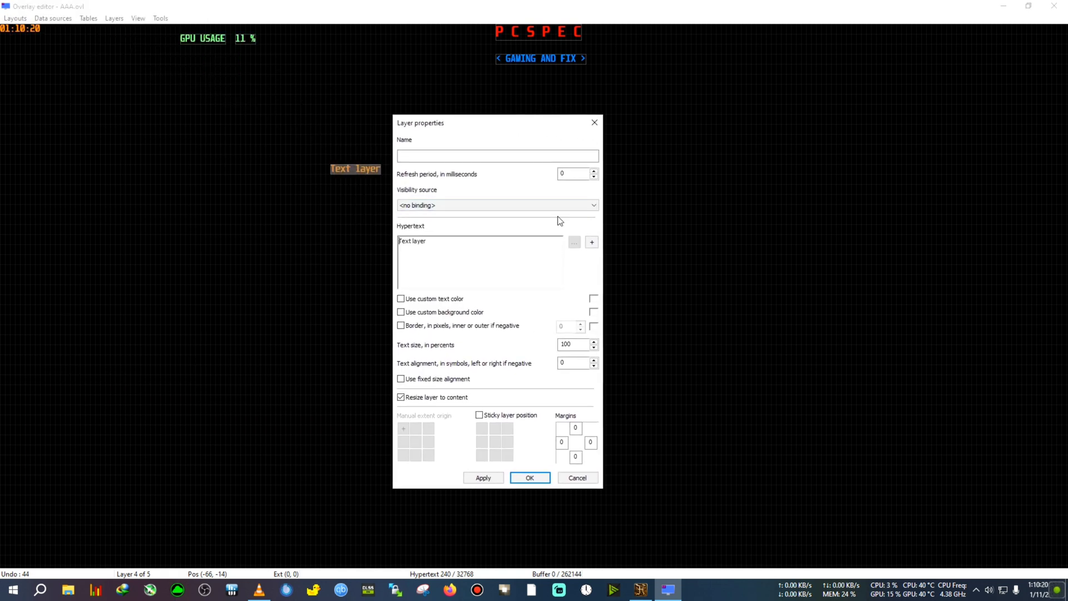
{"action": "left_click", "coordinate": [592, 242]}
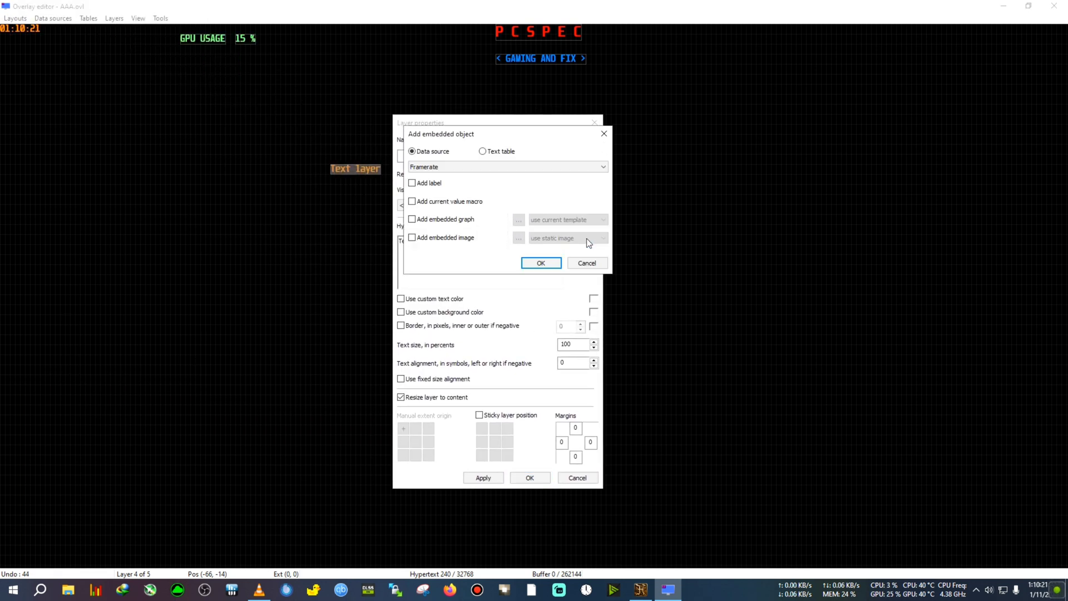
{"action": "left_click", "coordinate": [463, 168]}
{"action": "scroll", "coordinate": [473, 262], "scroll_direction": "down", "scroll_amount": 5}
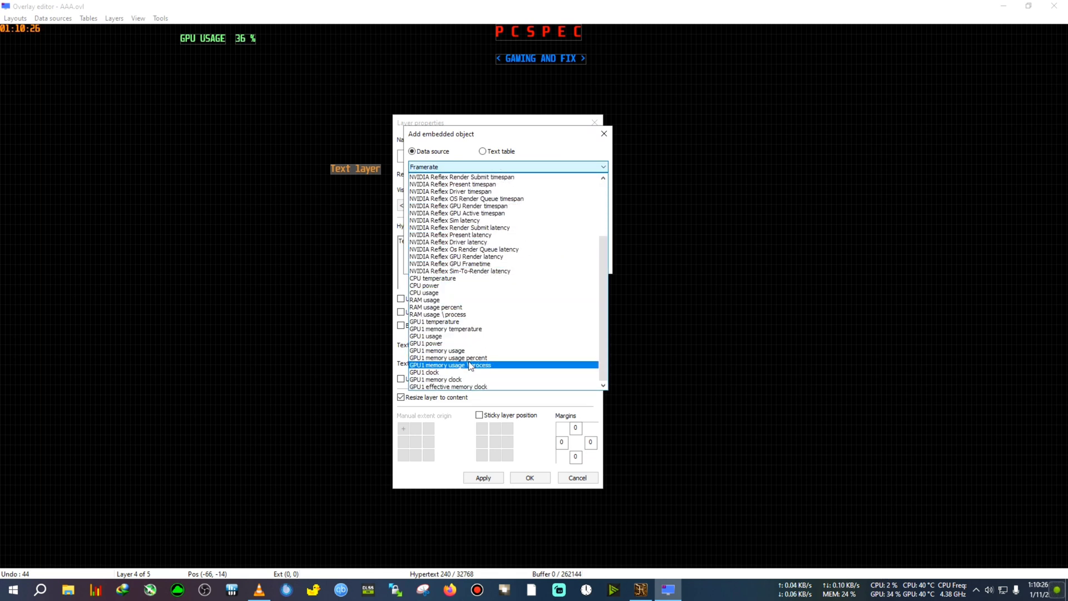
{"action": "left_click", "coordinate": [434, 373]}
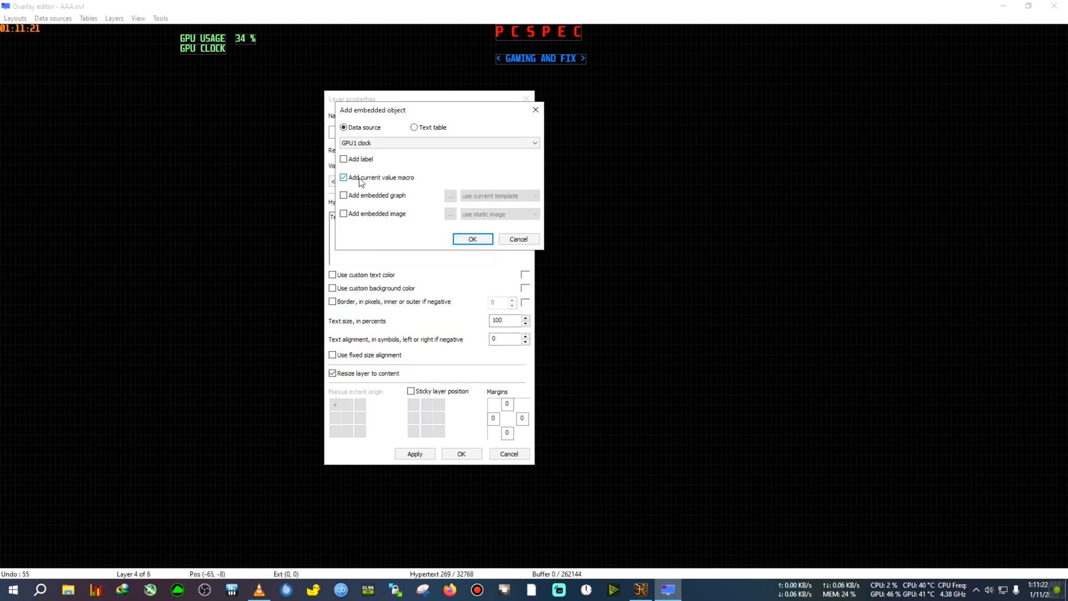
{"action": "left_click", "coordinate": [472, 238]}
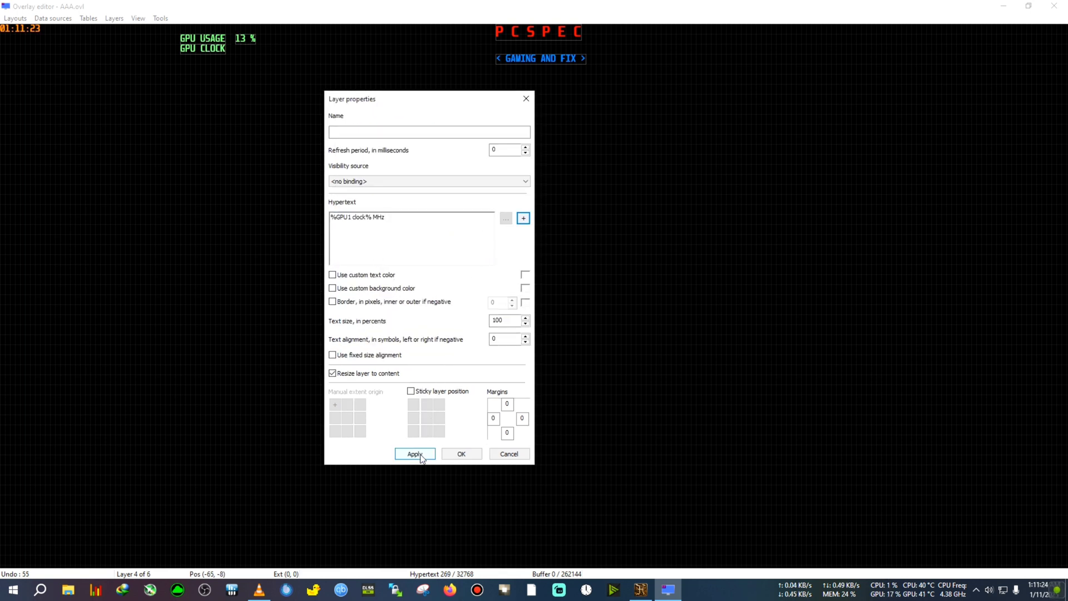
{"action": "left_click", "coordinate": [465, 453]}
{"action": "left_click_drag", "start_coordinate": [350, 114], "coordinate": [259, 53]}
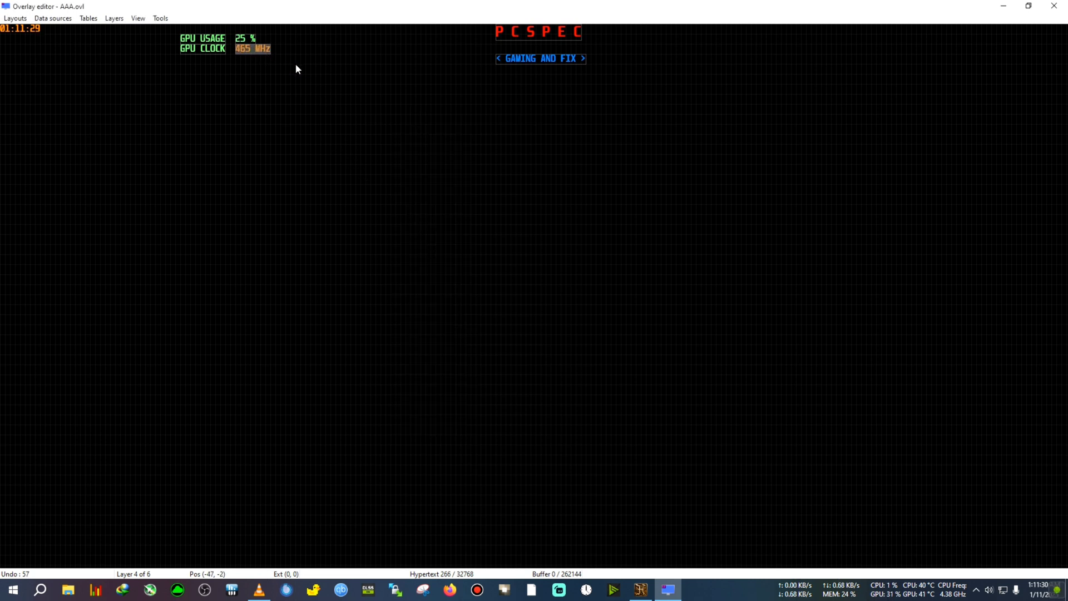
Open Add new data sources and switch the provider through AIDA64, HwINFO64 and MSI Afterburner.
{"action": "left_click", "coordinate": [53, 18]}
{"action": "left_click", "coordinate": [58, 28]}
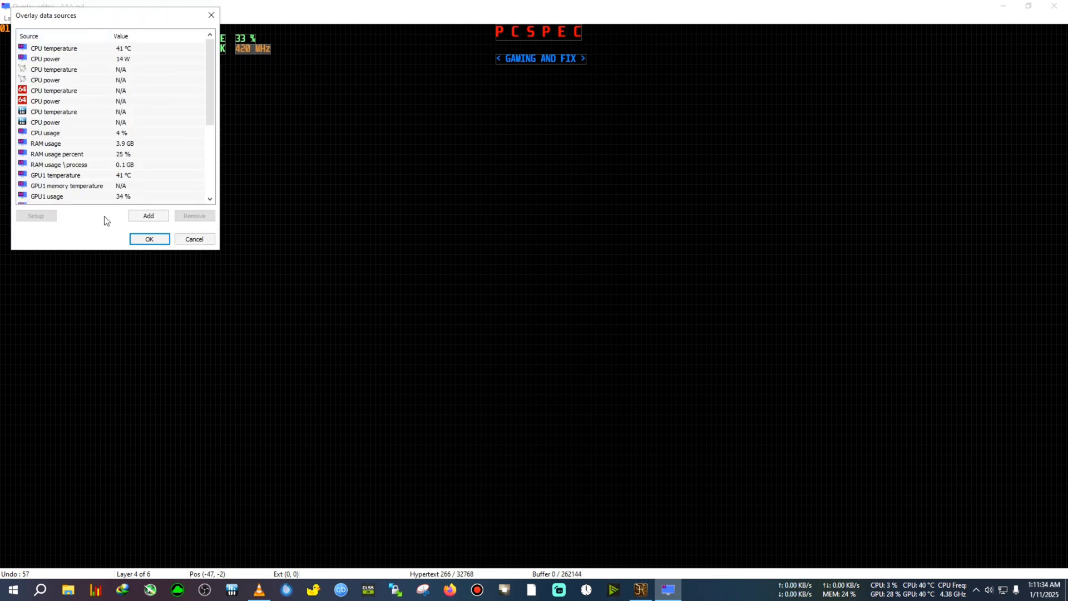
{"action": "left_click", "coordinate": [148, 216]}
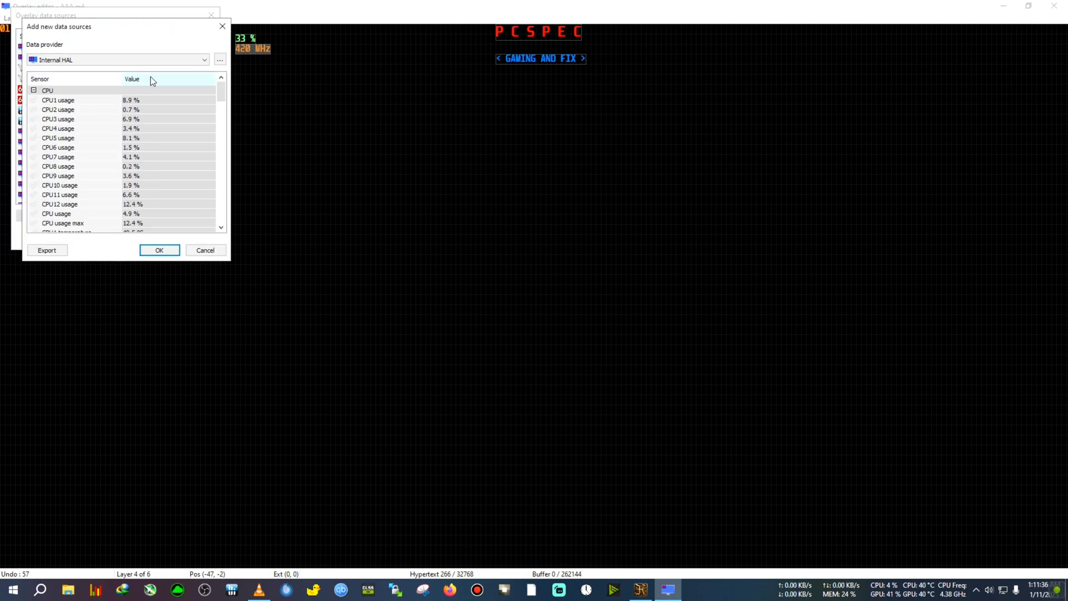
{"action": "left_click", "coordinate": [131, 61]}
{"action": "left_click", "coordinate": [66, 80]}
{"action": "left_click", "coordinate": [83, 60]}
{"action": "left_click", "coordinate": [79, 90]}
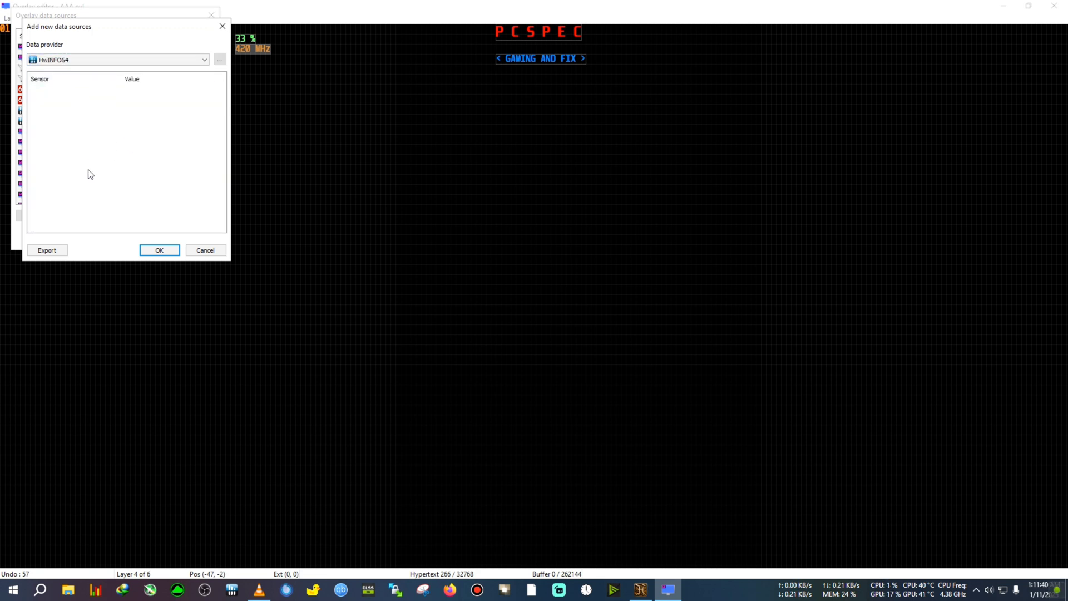
{"action": "left_click", "coordinate": [153, 67]}
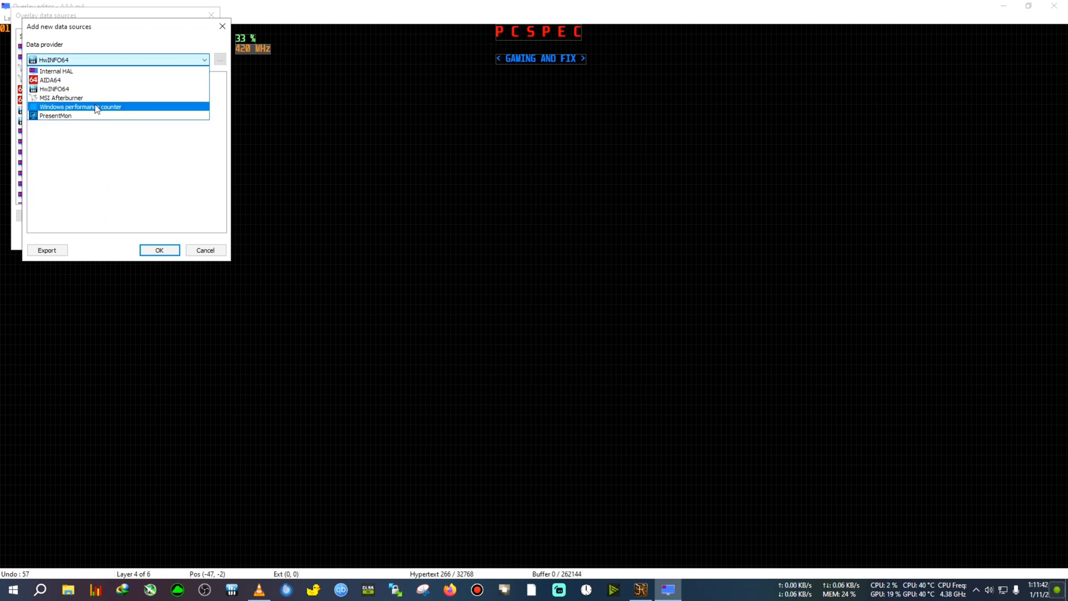
{"action": "left_click", "coordinate": [149, 97]}
Close the Add dialog and centre the Overlay data sources window.
{"action": "mouse_move", "coordinate": [221, 95]}
{"action": "left_mouse_down"}
{"action": "mouse_move", "coordinate": [208, 208]}
{"action": "mouse_move", "coordinate": [221, 79]}
{"action": "left_mouse_up"}
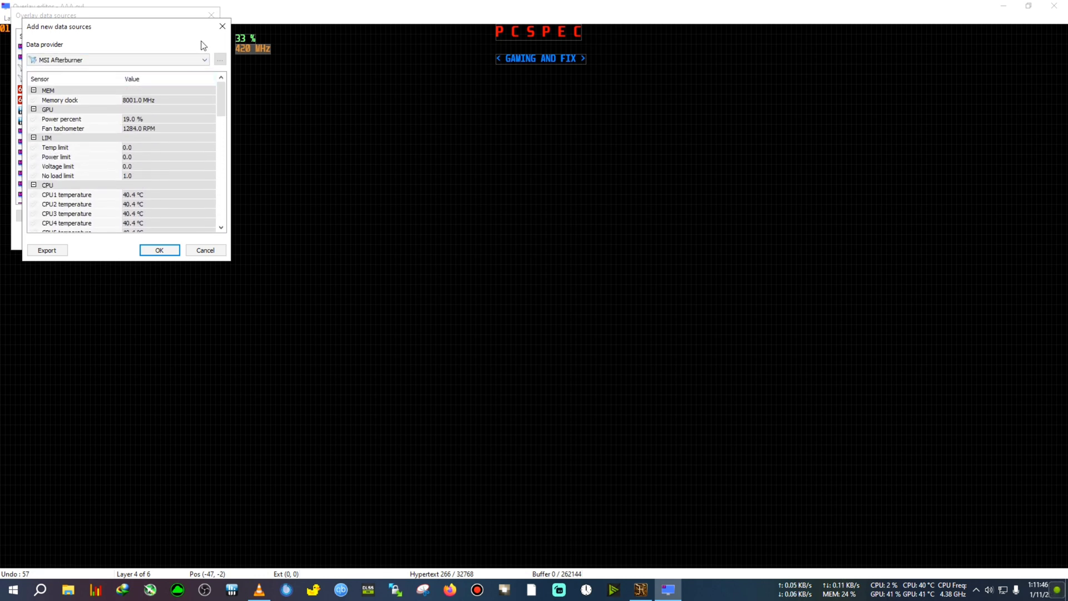
{"action": "left_click", "coordinate": [222, 26]}
{"action": "left_click_drag", "start_coordinate": [167, 20], "coordinate": [499, 162]}
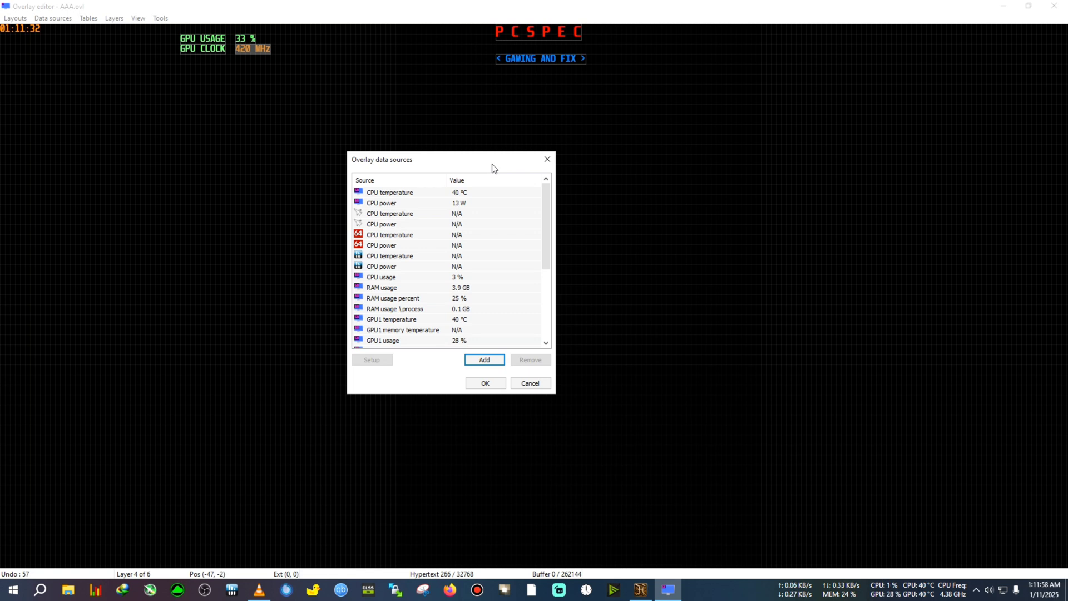
Close the data sources list and load classic.ovl from the Overlays folder via Layouts > Load.
{"action": "left_click", "coordinate": [547, 160]}
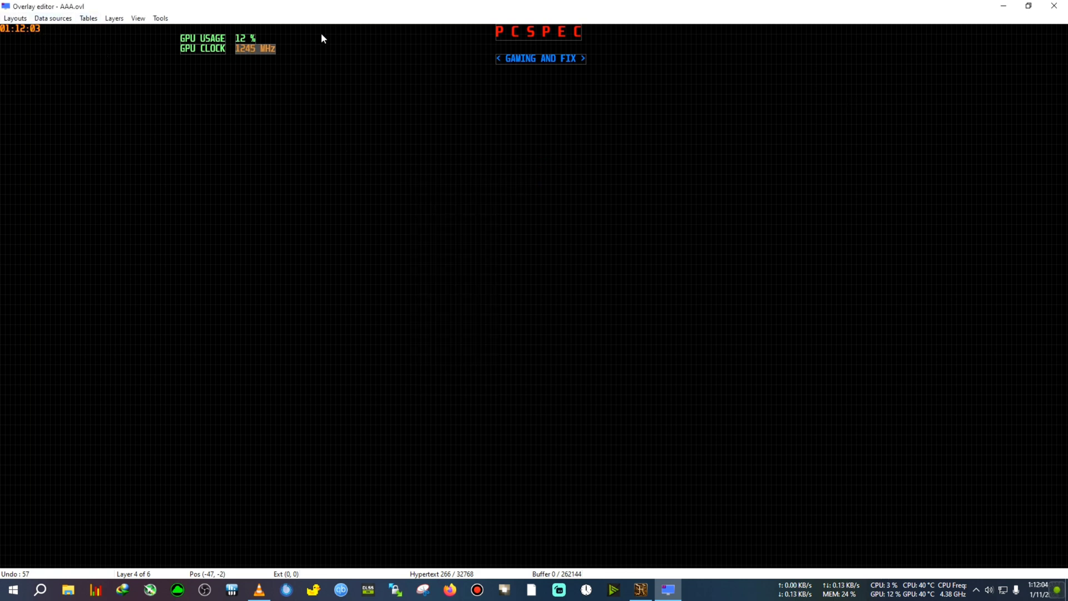
{"action": "left_click", "coordinate": [23, 22]}
{"action": "left_click", "coordinate": [43, 64]}
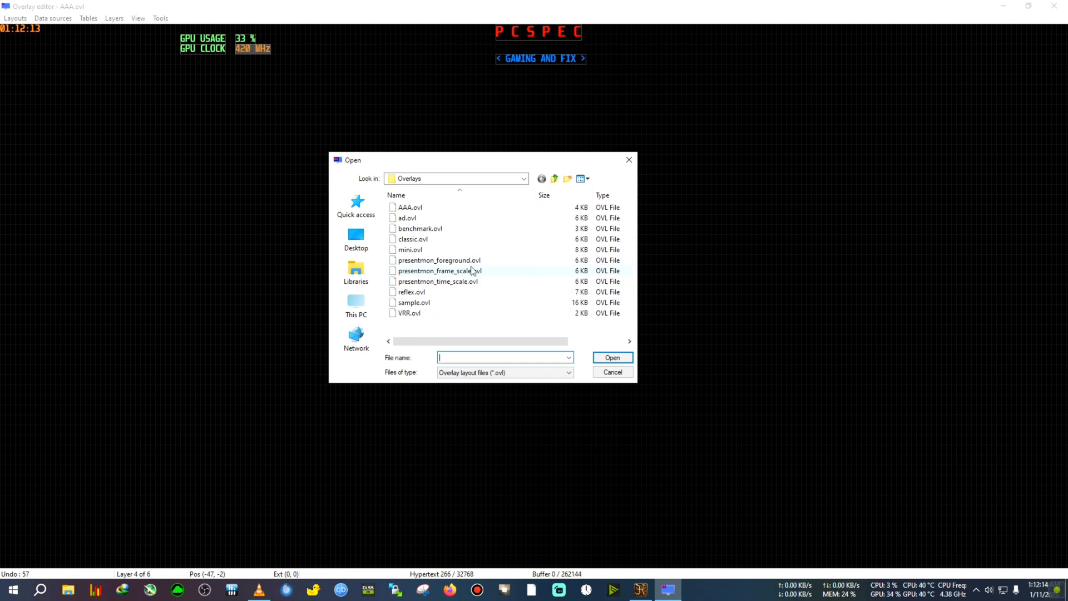
{"action": "double_click", "coordinate": [412, 238]}
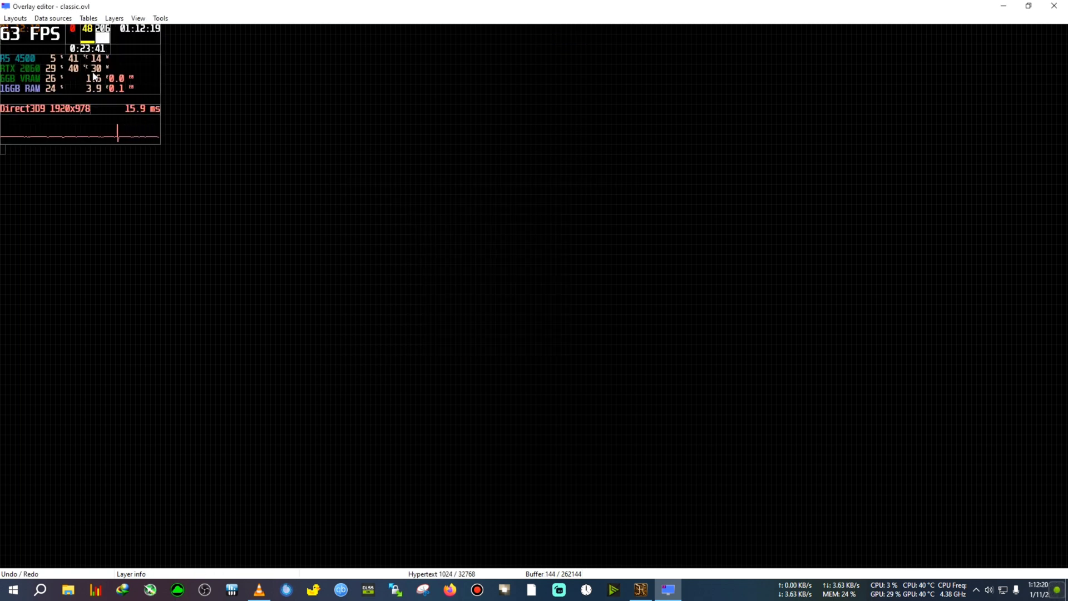